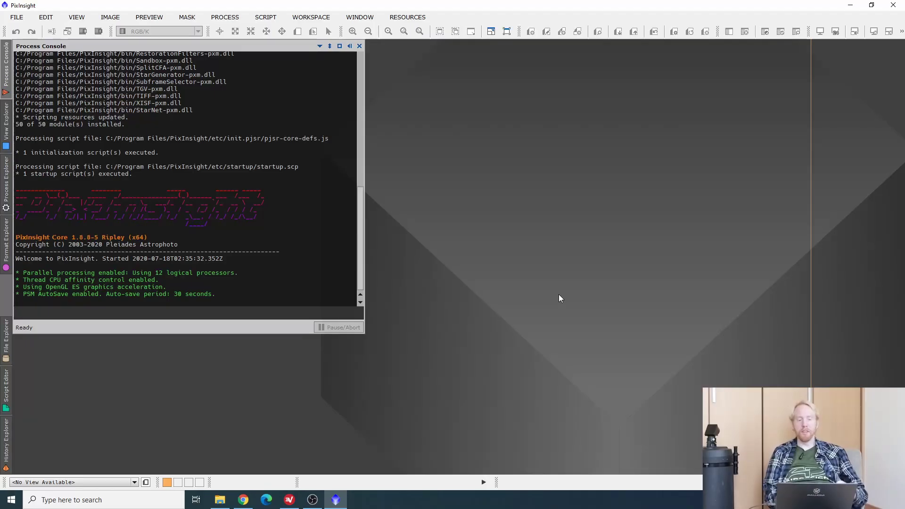
Add a third-party HTTP update repository on port 8888, accepting the insecure-protocol warning.
{"action": "left_click", "coordinate": [418, 18]}
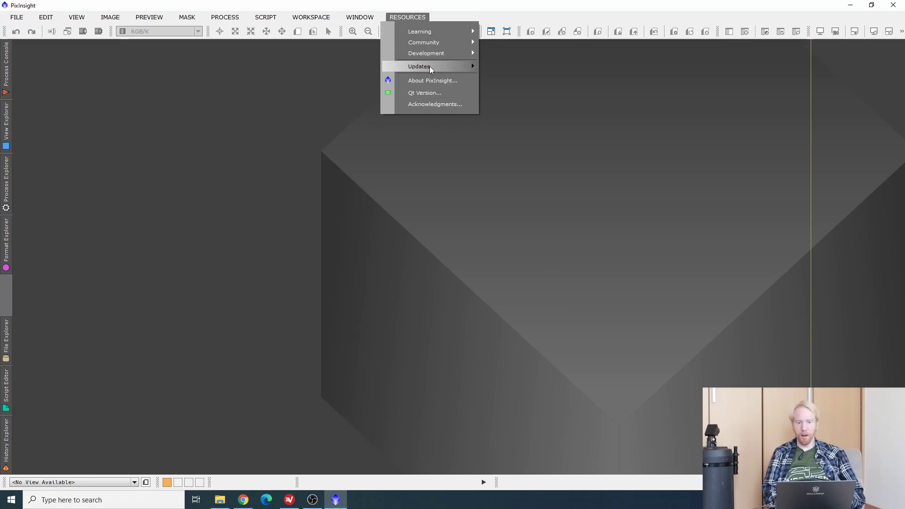
{"action": "mouse_move", "coordinate": [430, 67]}
{"action": "left_click", "coordinate": [515, 68]}
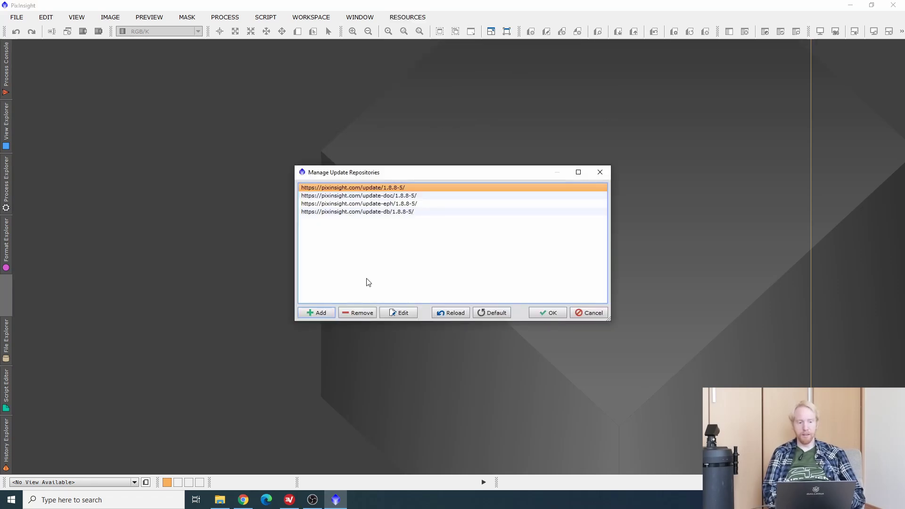
{"action": "left_click", "coordinate": [320, 316]}
{"action": "type", "text": "http://darkarchon.internet-box.ch:8888/"}
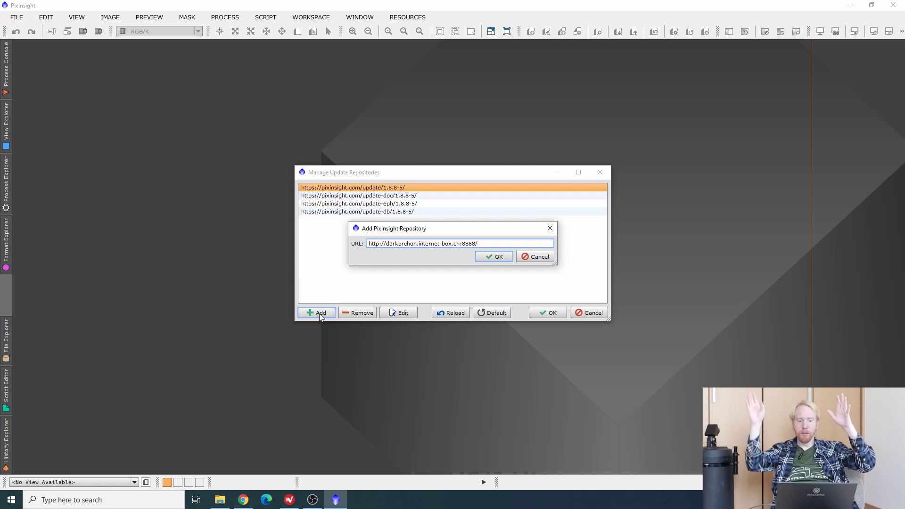
{"action": "left_click", "coordinate": [495, 257]}
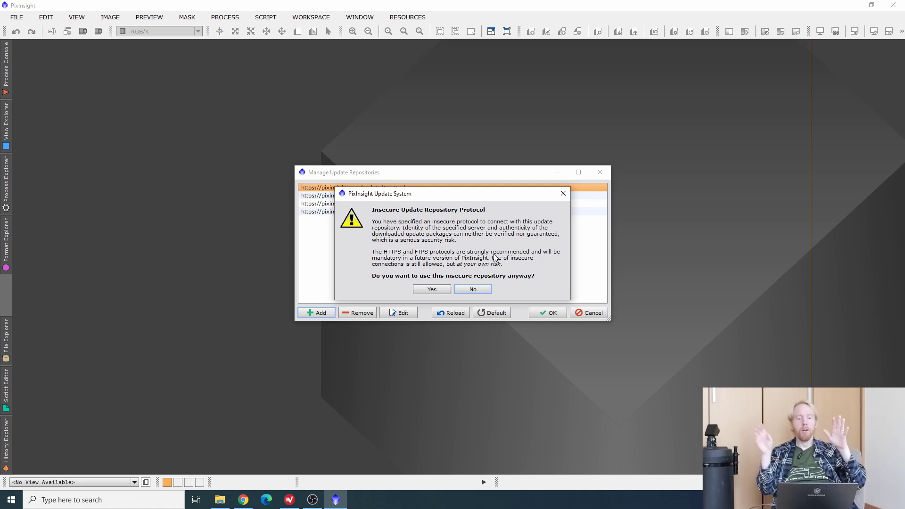
{"action": "left_click", "coordinate": [439, 288]}
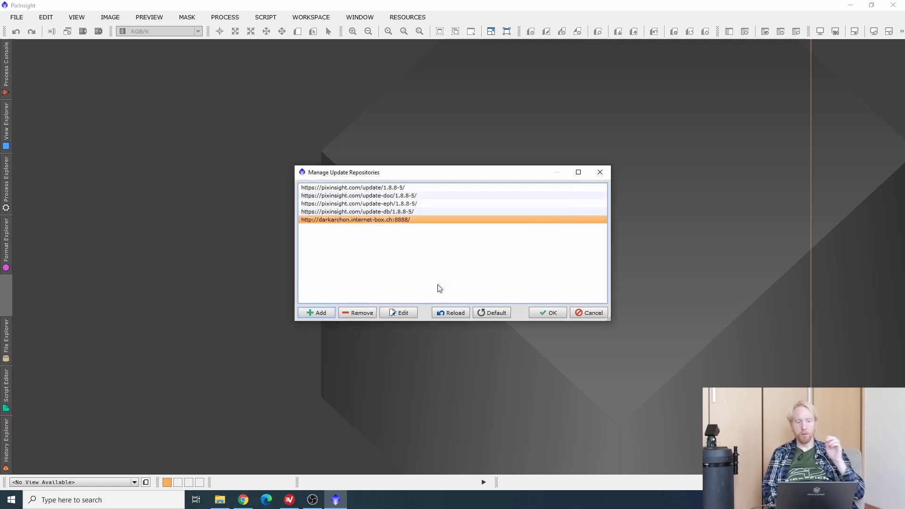
{"action": "left_click", "coordinate": [548, 312]}
Run Check for Updates from the Resources > Updates menu.
{"action": "left_click", "coordinate": [407, 17]}
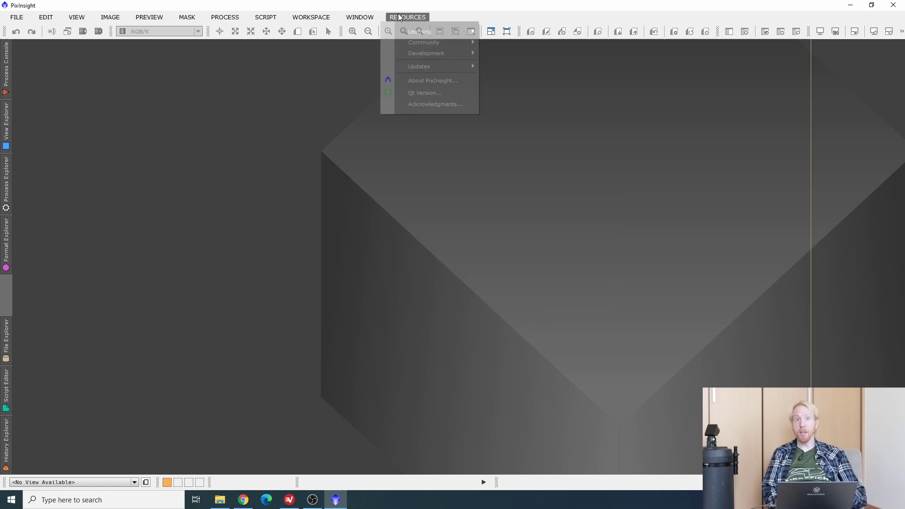
{"action": "mouse_move", "coordinate": [446, 67]}
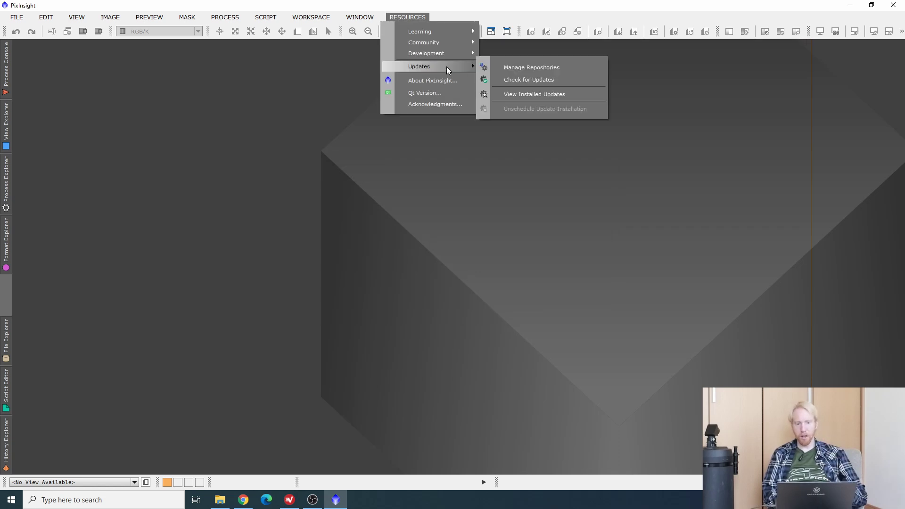
{"action": "left_click", "coordinate": [513, 79]}
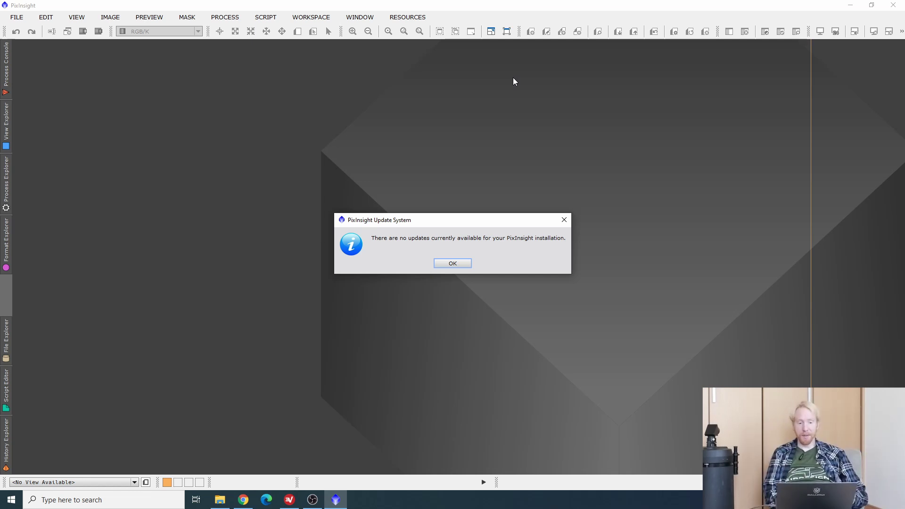
Dismiss the no-updates message, drag MasterHA.xisf in from File Explorer and enlarge its window.
{"action": "left_click", "coordinate": [457, 263]}
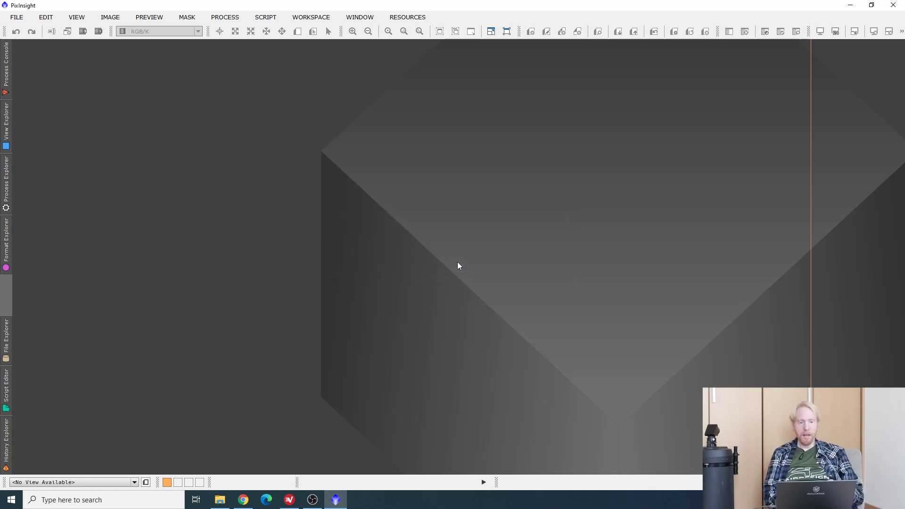
{"action": "left_click", "coordinate": [220, 499]}
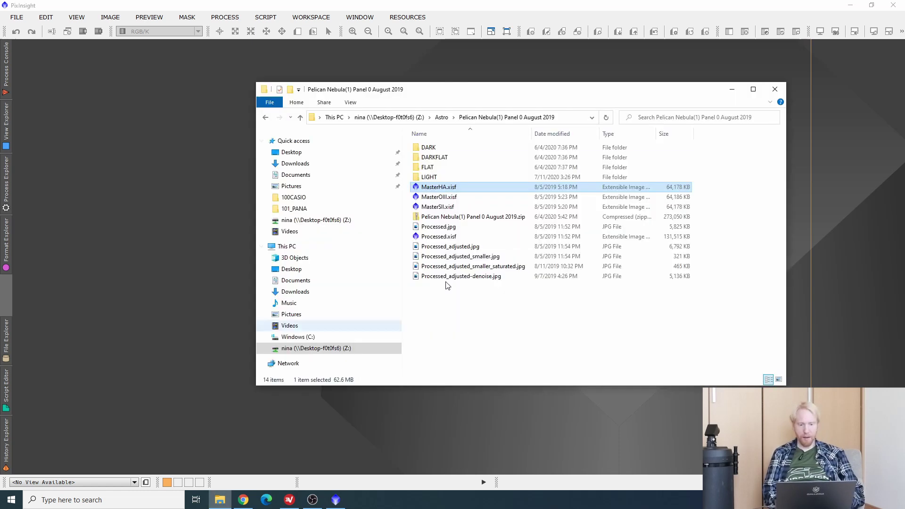
{"action": "left_click", "coordinate": [434, 188]}
{"action": "left_click_drag", "start_coordinate": [434, 188], "coordinate": [141, 245]}
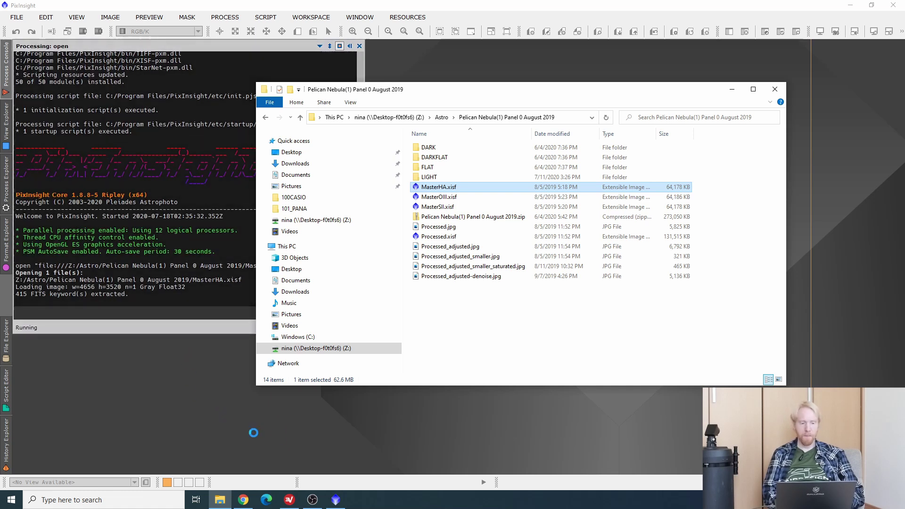
{"action": "left_click", "coordinate": [337, 428]}
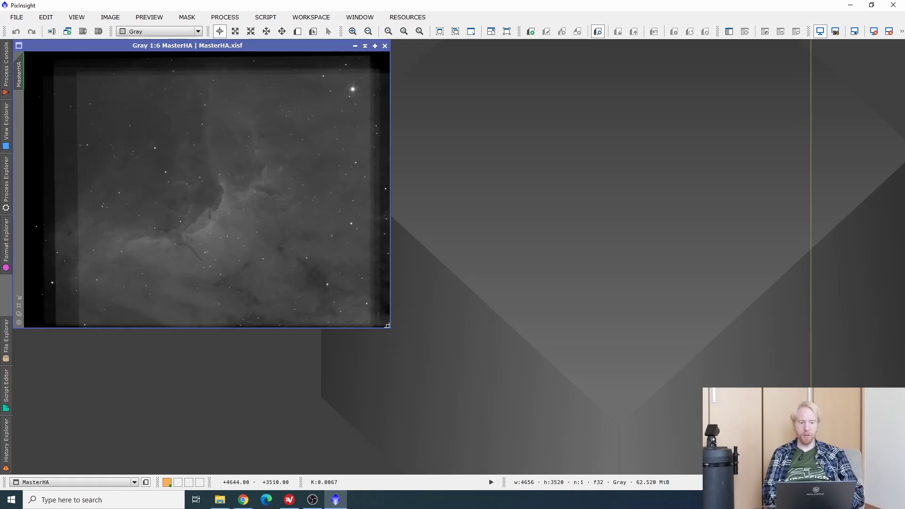
{"action": "left_click_drag", "start_coordinate": [387, 325], "coordinate": [605, 444]}
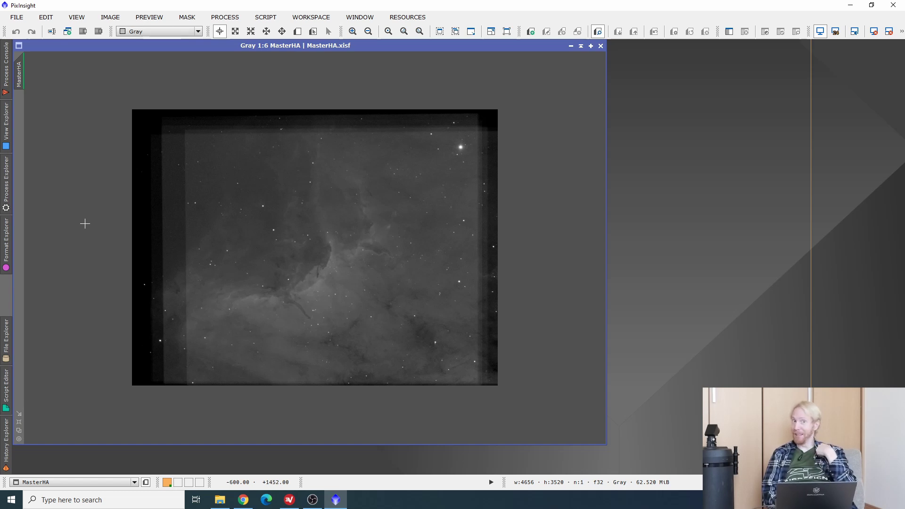
Crop MasterHA with DynamicCrop to 3642×3006, trimming the ragged stacking edges.
{"action": "left_click", "coordinate": [4, 181]}
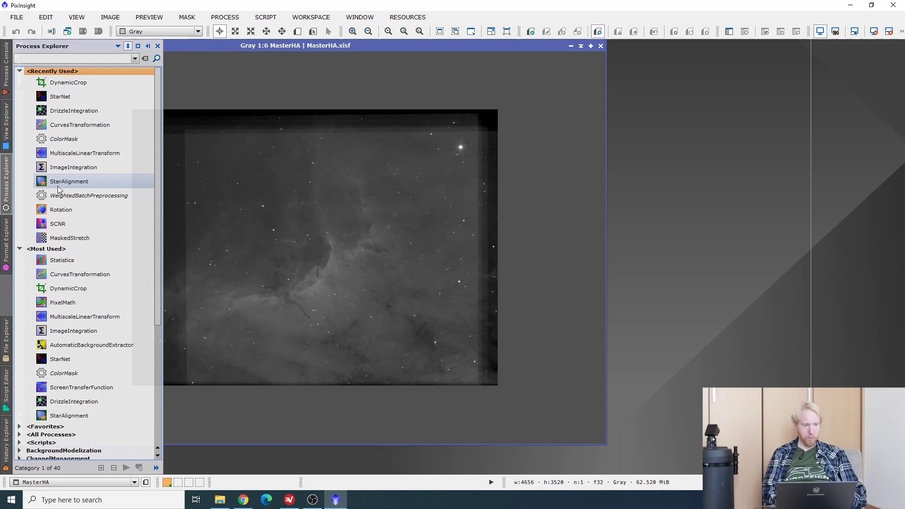
{"action": "double_click", "coordinate": [76, 82]}
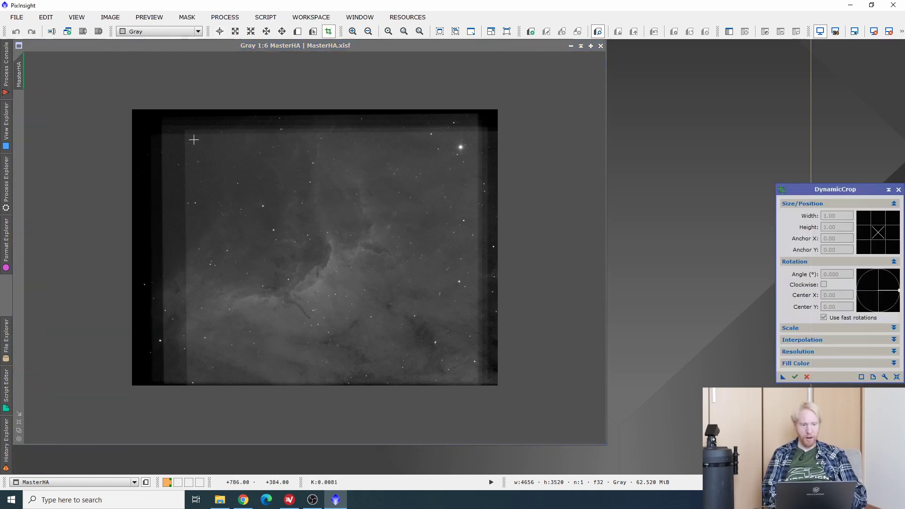
{"action": "left_click_drag", "start_coordinate": [189, 140], "coordinate": [475, 375]}
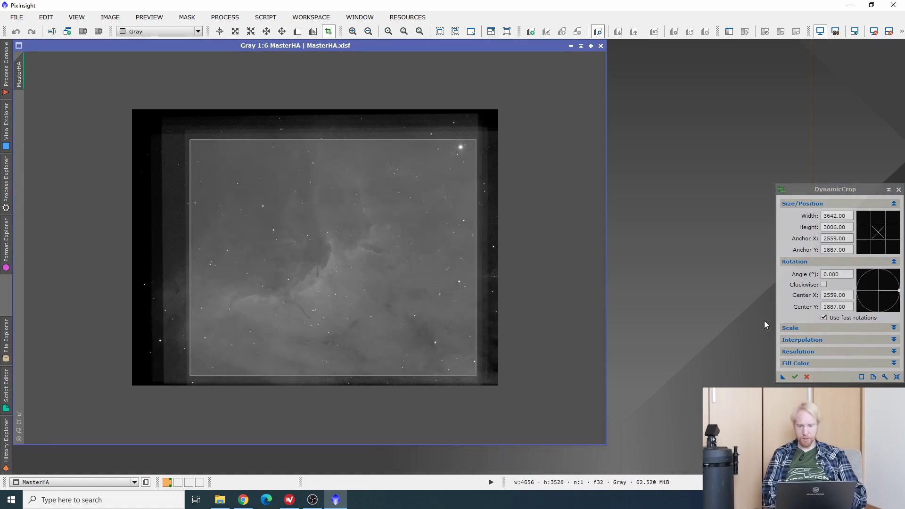
{"action": "left_click", "coordinate": [795, 377]}
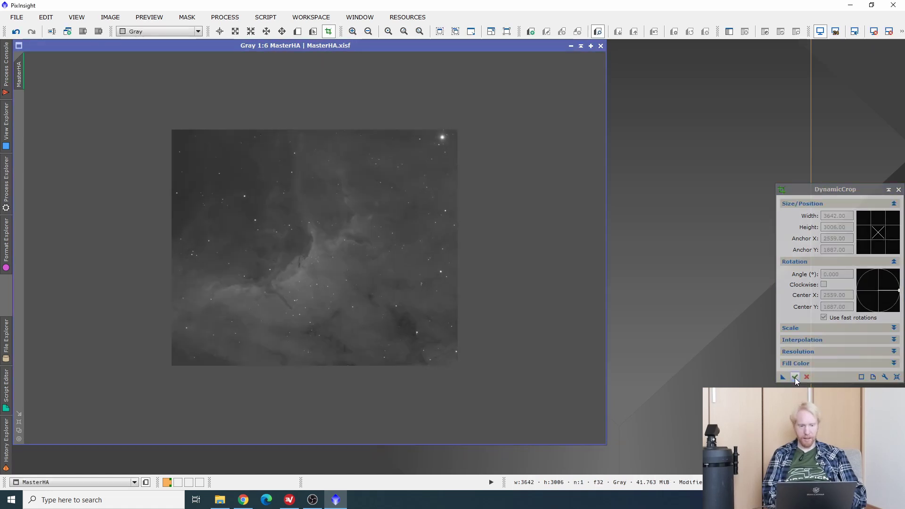
{"action": "left_click", "coordinate": [898, 189]}
{"action": "scroll", "coordinate": [508, 260], "scroll_direction": "up", "scroll_amount": 3}
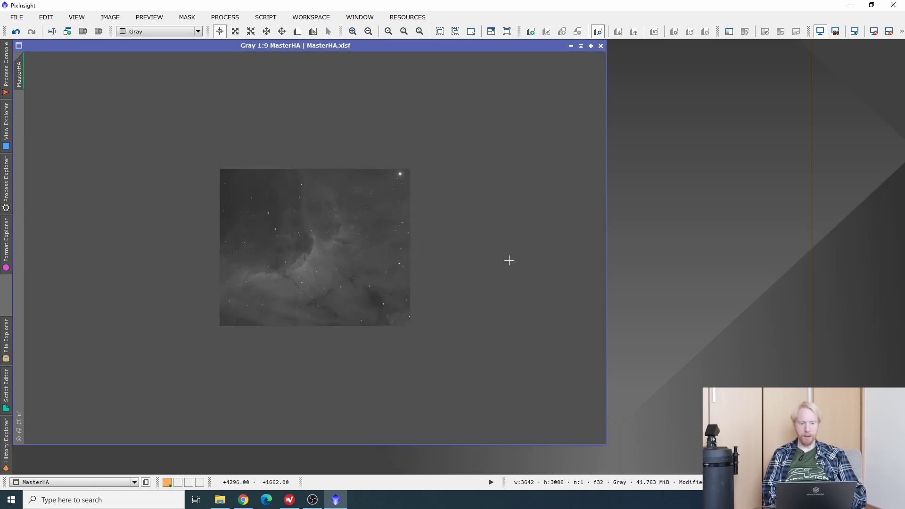
{"action": "scroll", "coordinate": [507, 260], "scroll_direction": "down", "scroll_amount": 1}
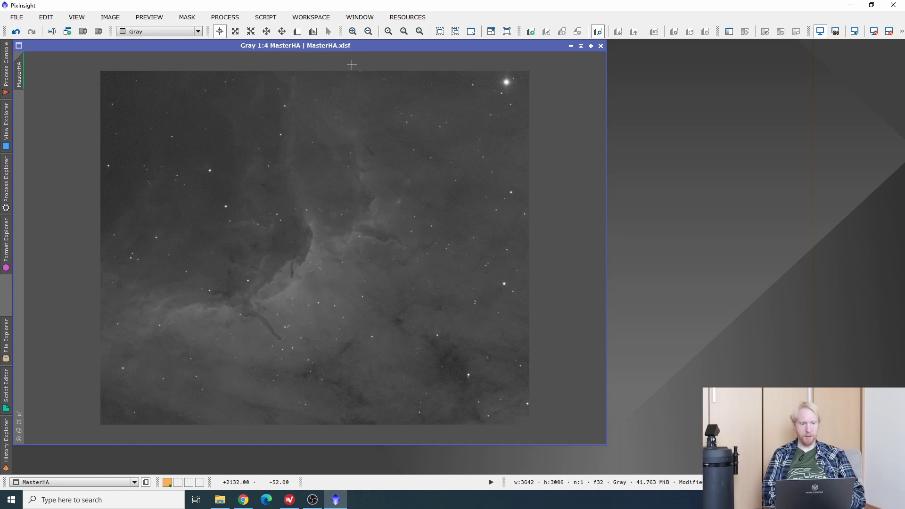
Launch EZ Decon from the EZ Processing Suite scripts and move its dialog to the right.
{"action": "left_click", "coordinate": [267, 18]}
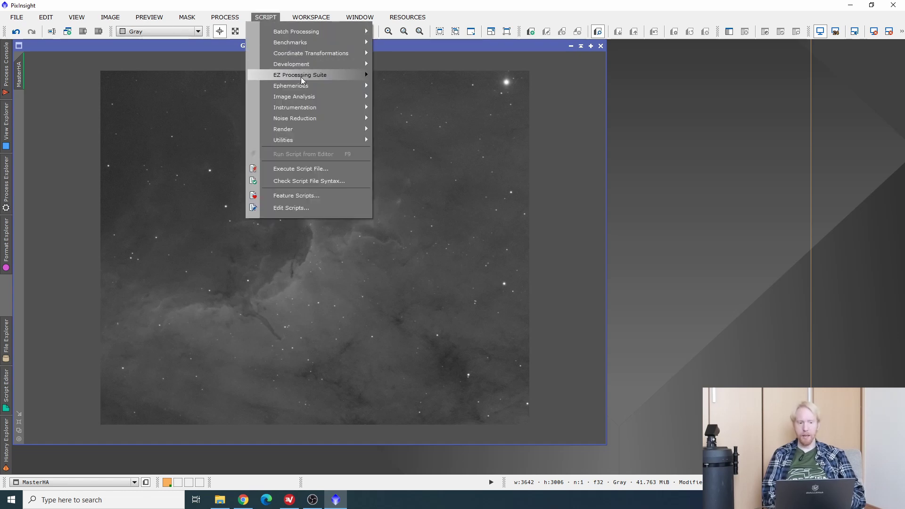
{"action": "mouse_move", "coordinate": [301, 78]}
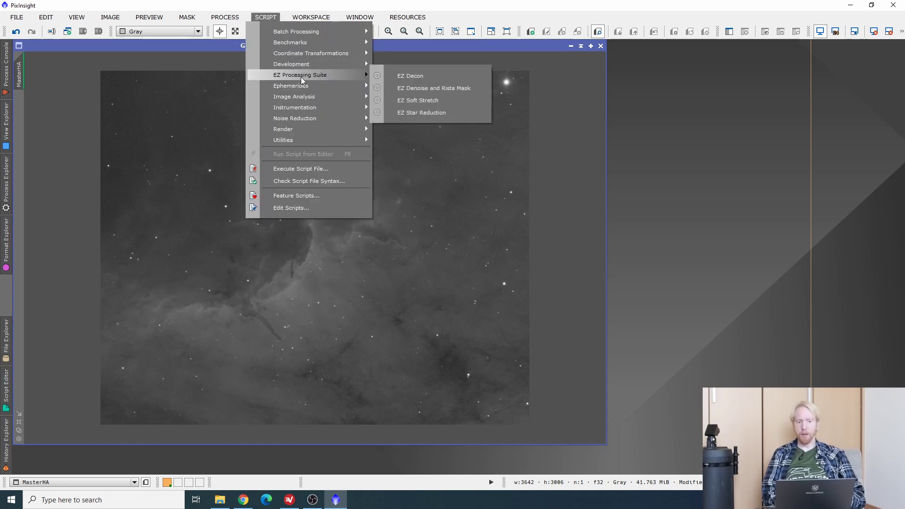
{"action": "left_click", "coordinate": [416, 78]}
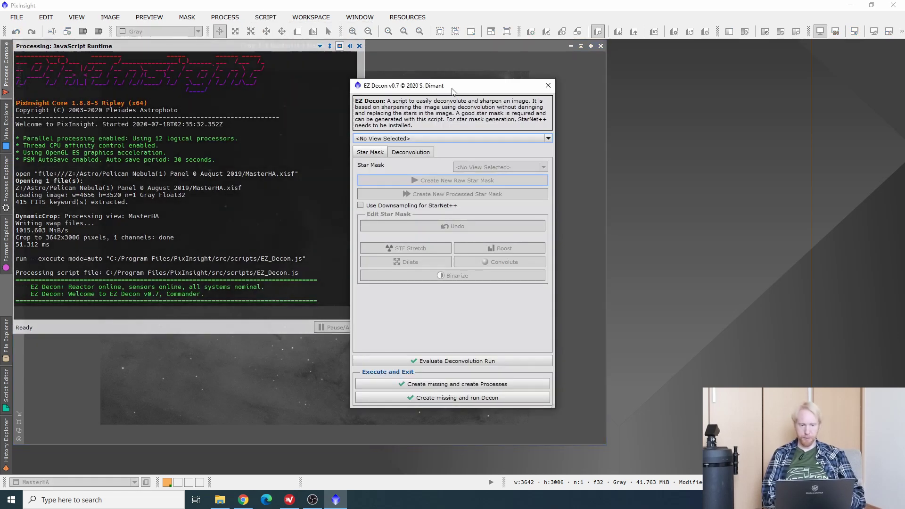
{"action": "left_click_drag", "start_coordinate": [440, 88], "coordinate": [653, 73]}
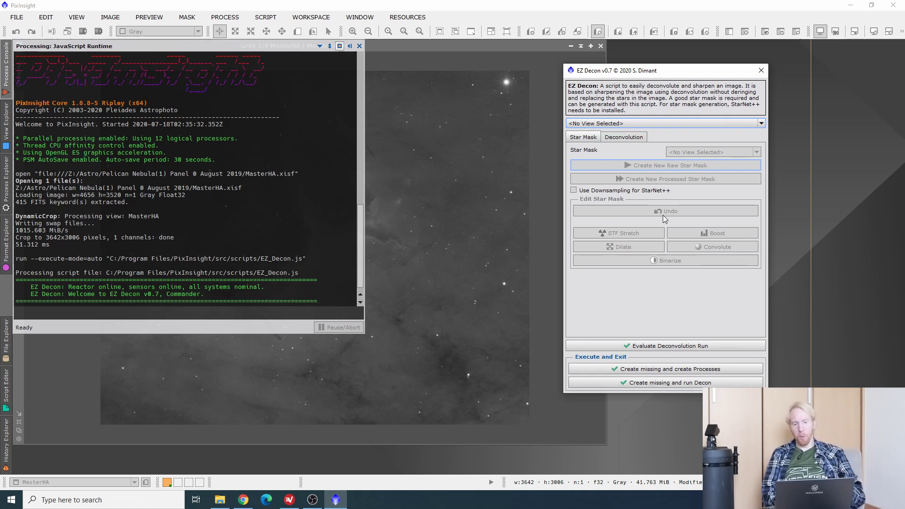
Target MasterHA in EZ Decon, enlarge the dialog, and create a new raw star mask.
{"action": "left_click", "coordinate": [624, 122]}
{"action": "left_click", "coordinate": [594, 140]}
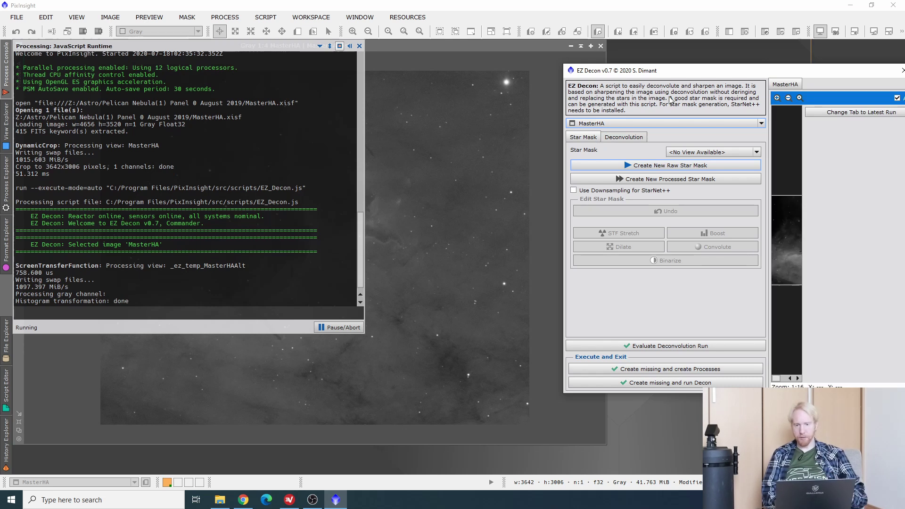
{"action": "left_click_drag", "start_coordinate": [707, 71], "coordinate": [296, 77]}
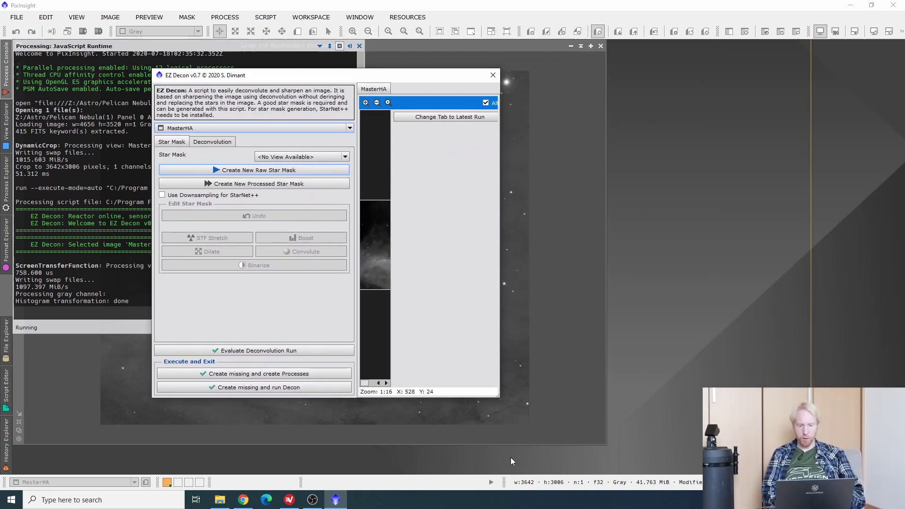
{"action": "left_click_drag", "start_coordinate": [497, 396], "coordinate": [854, 446]}
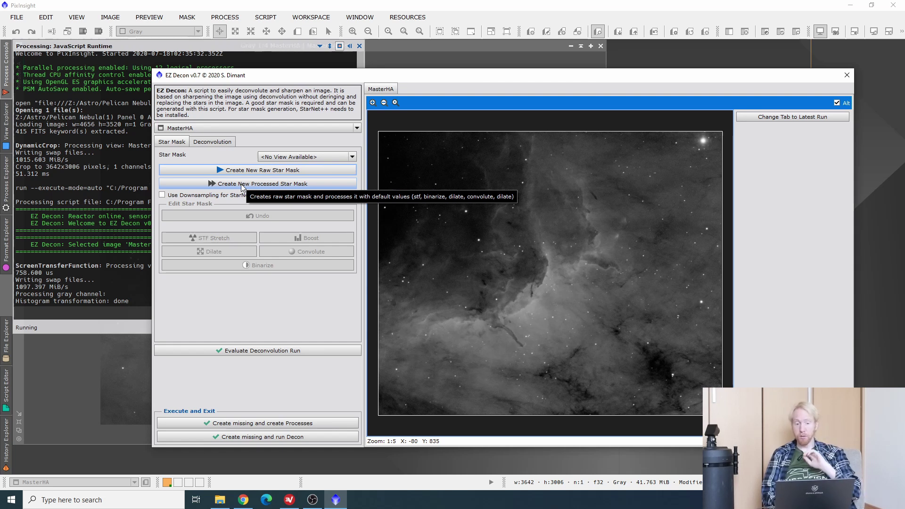
{"action": "left_click", "coordinate": [220, 174]}
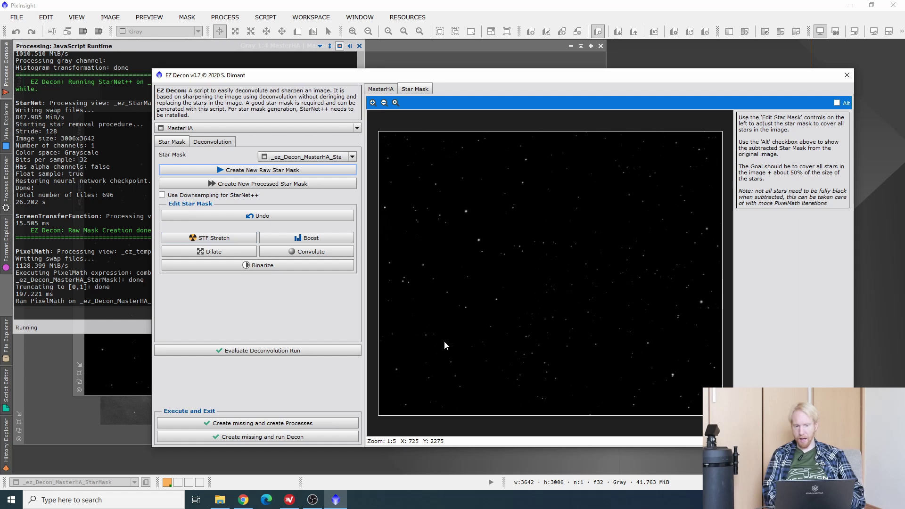
STF-stretch, convolve and boost the star mask twice, then show the Deconvolution settings.
{"action": "left_click", "coordinate": [192, 238]}
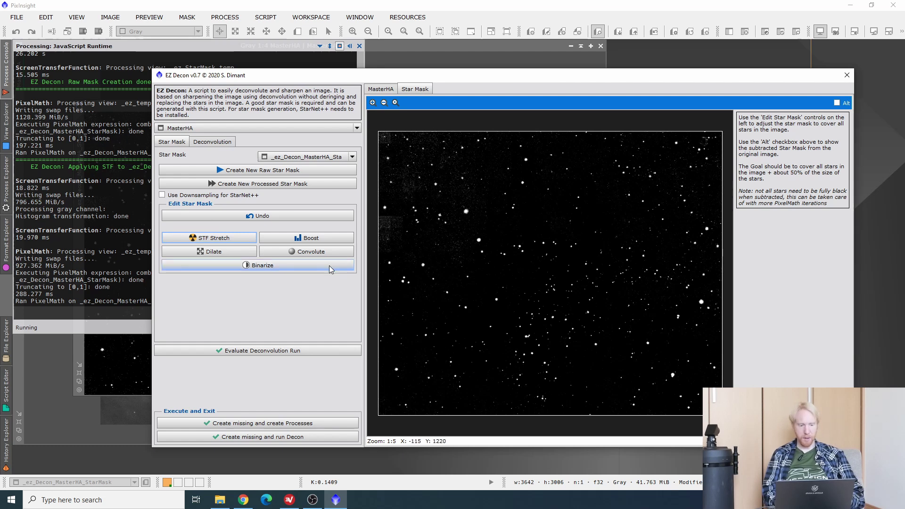
{"action": "left_click", "coordinate": [301, 253]}
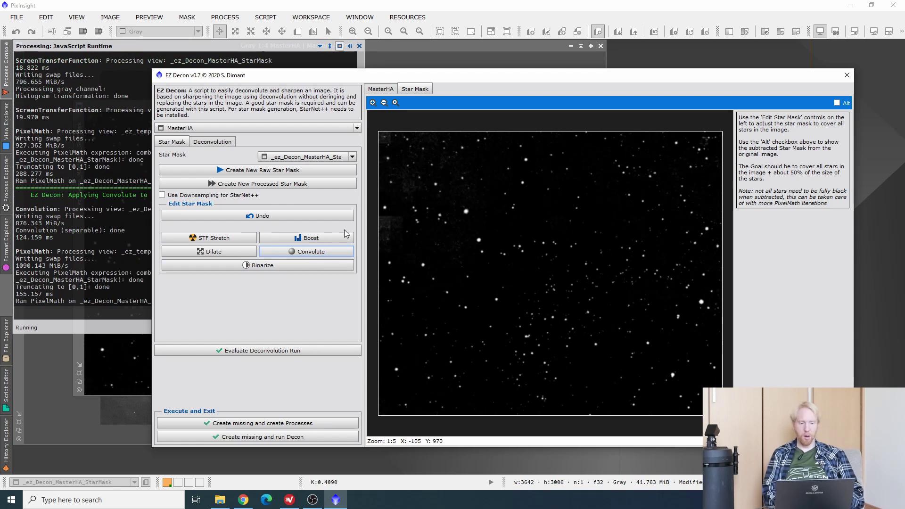
{"action": "left_click", "coordinate": [331, 238]}
{"action": "left_click", "coordinate": [331, 237]}
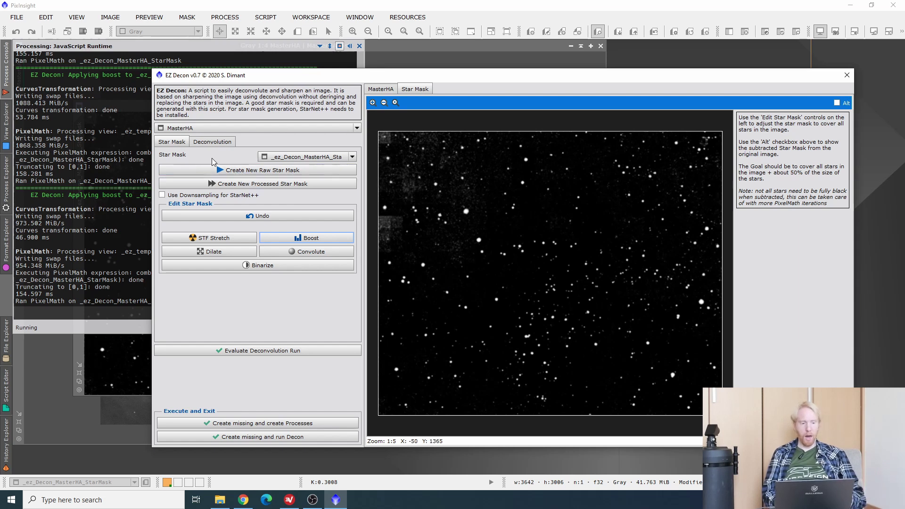
{"action": "left_click", "coordinate": [203, 143]}
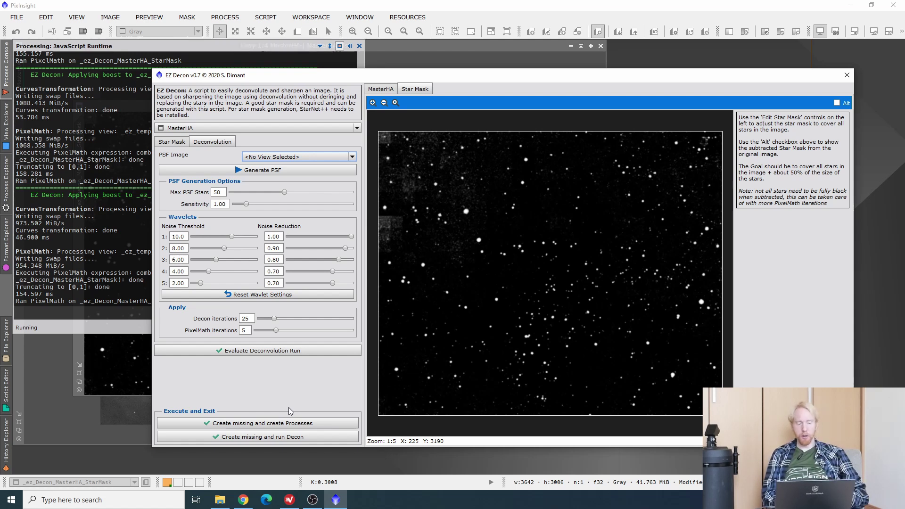
Deconvolve MasterHA, apply a stronger auto STF, and compare before/after with Undo and Redo.
{"action": "left_click", "coordinate": [253, 437]}
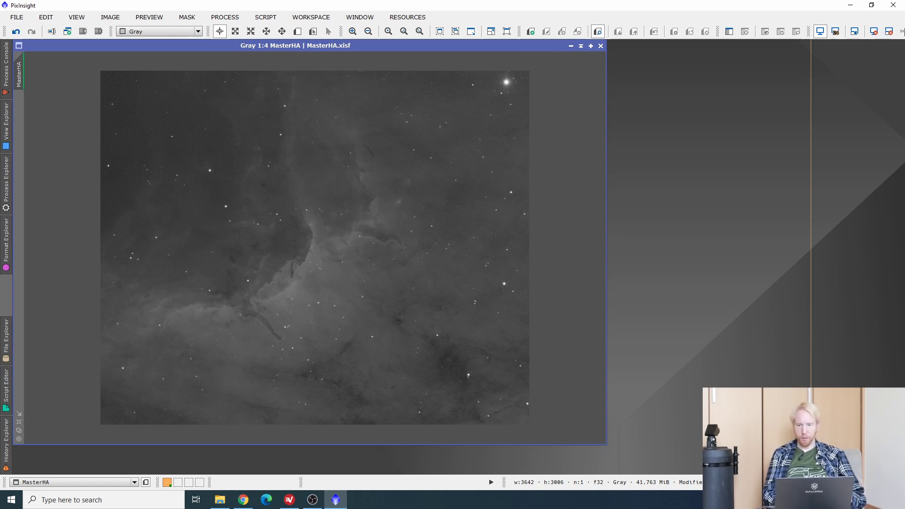
{"action": "left_click", "coordinate": [900, 31]}
{"action": "left_click", "coordinate": [823, 51]}
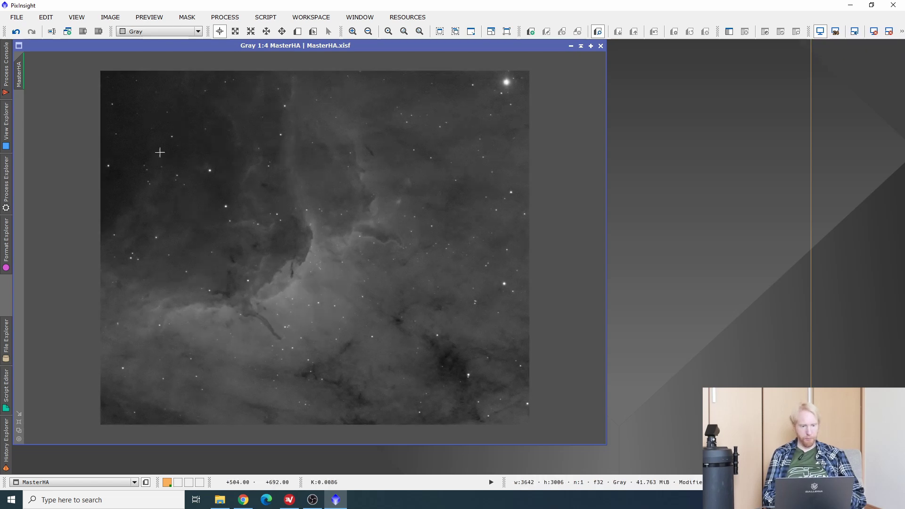
{"action": "left_click", "coordinate": [19, 33]}
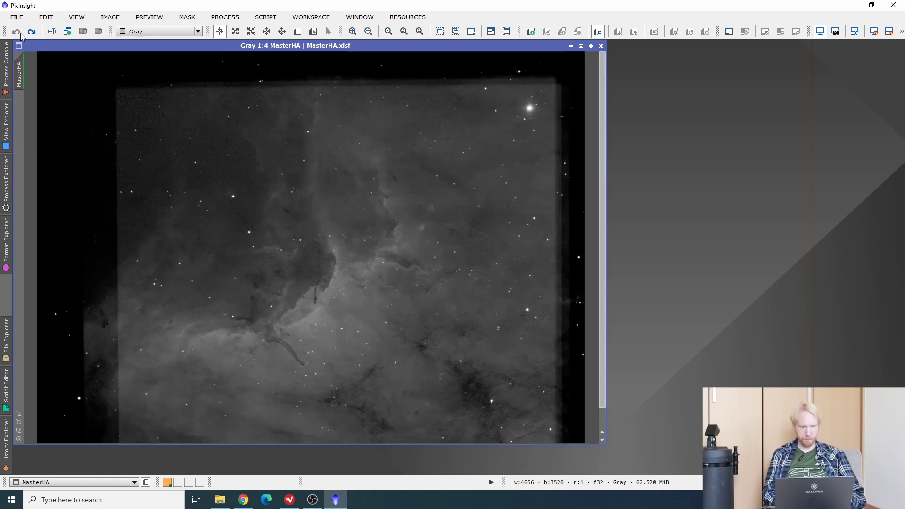
{"action": "left_click", "coordinate": [32, 31]}
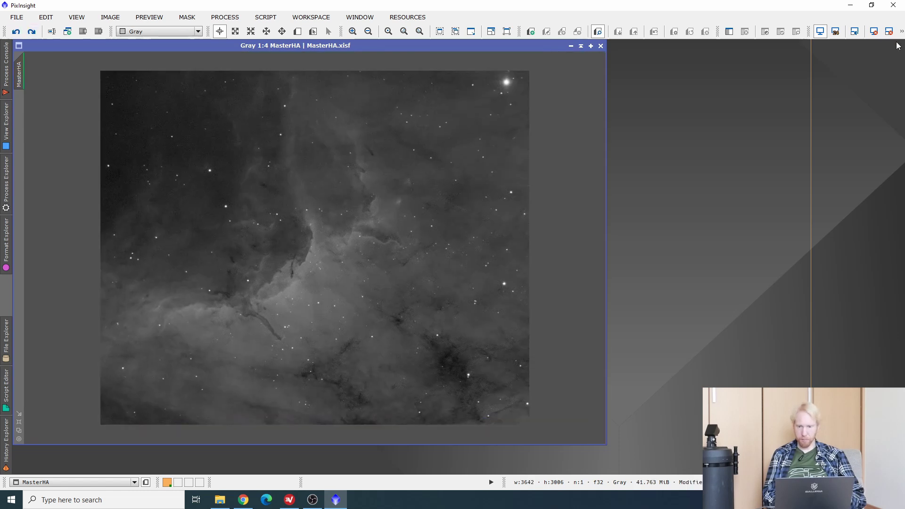
Zoom MasterHA to 1:1 and drag its view tab out to create MasterHA_clone.
{"action": "left_click", "coordinate": [353, 31]}
{"action": "left_click", "coordinate": [352, 31]}
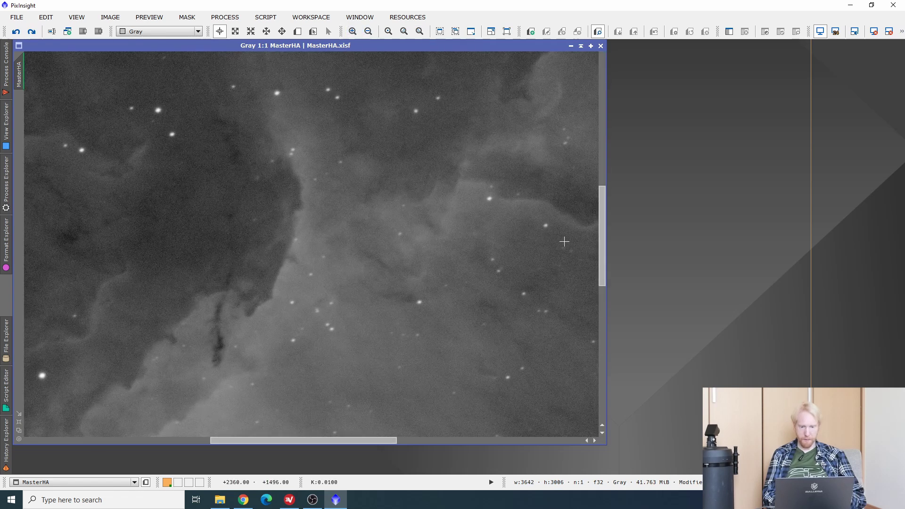
{"action": "left_click_drag", "start_coordinate": [602, 250], "coordinate": [595, 302]}
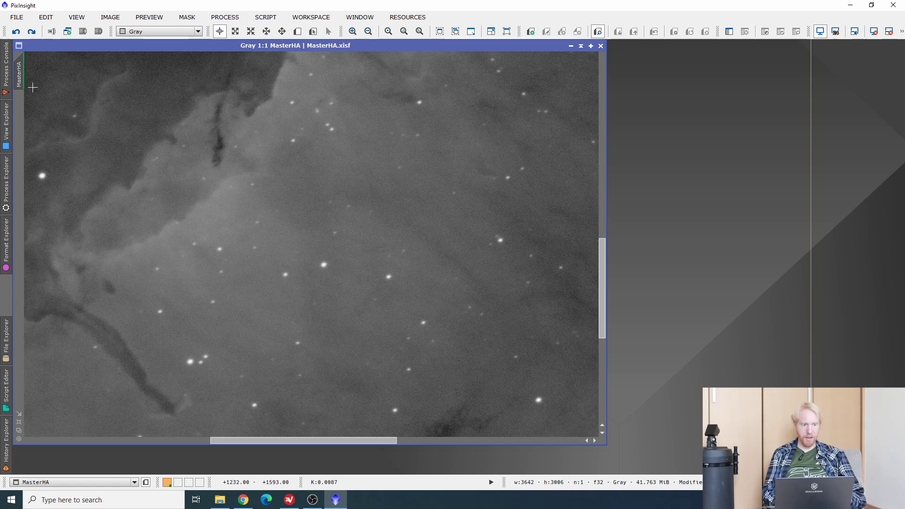
{"action": "left_click_drag", "start_coordinate": [21, 74], "coordinate": [633, 92]}
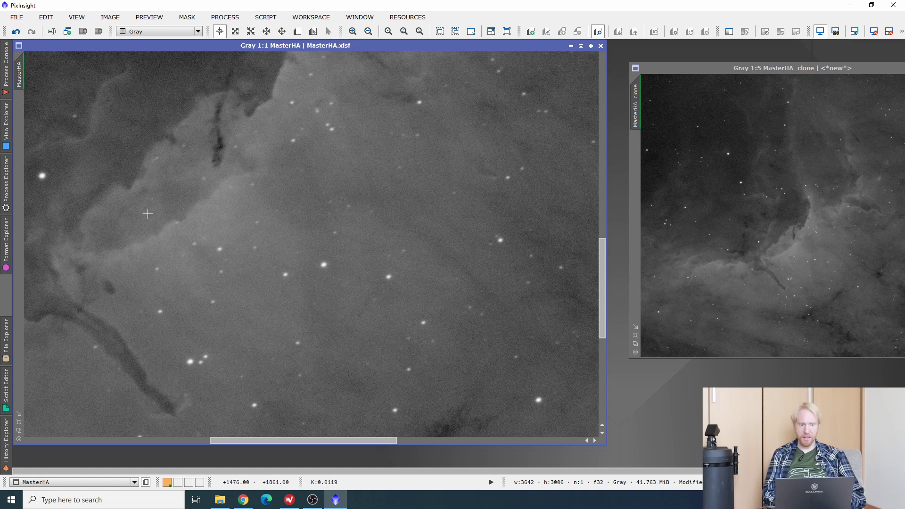
Inspect MasterHA_clone at full pixel scale, then minimize it to an icon on the empty workspace.
{"action": "left_click_drag", "start_coordinate": [775, 70], "coordinate": [387, 91]}
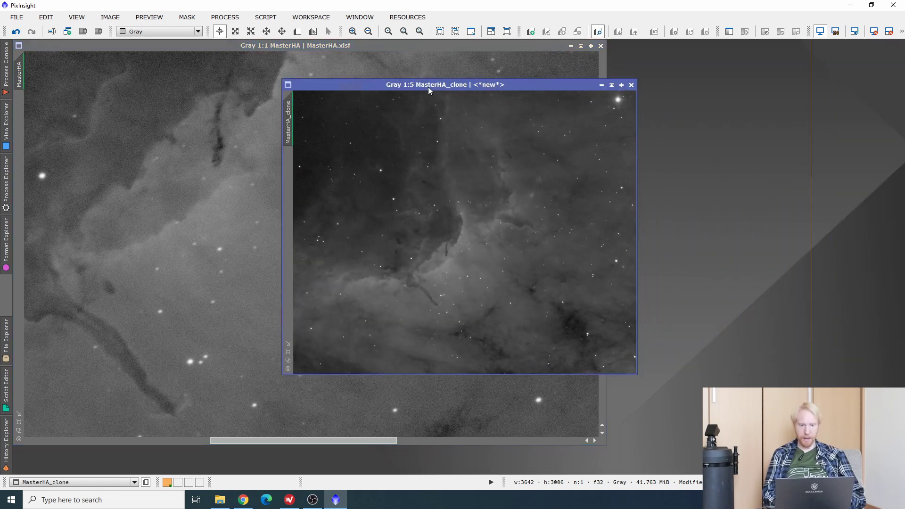
{"action": "left_click", "coordinate": [369, 31]}
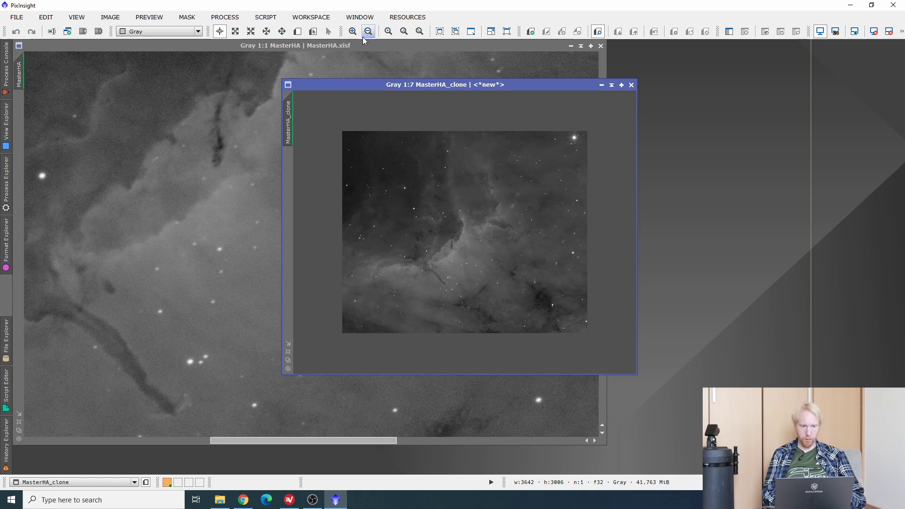
{"action": "left_click", "coordinate": [352, 31]}
{"action": "left_click", "coordinate": [352, 31]}
{"action": "left_click", "coordinate": [352, 32]}
{"action": "left_click", "coordinate": [352, 31]}
{"action": "left_click", "coordinate": [353, 31]}
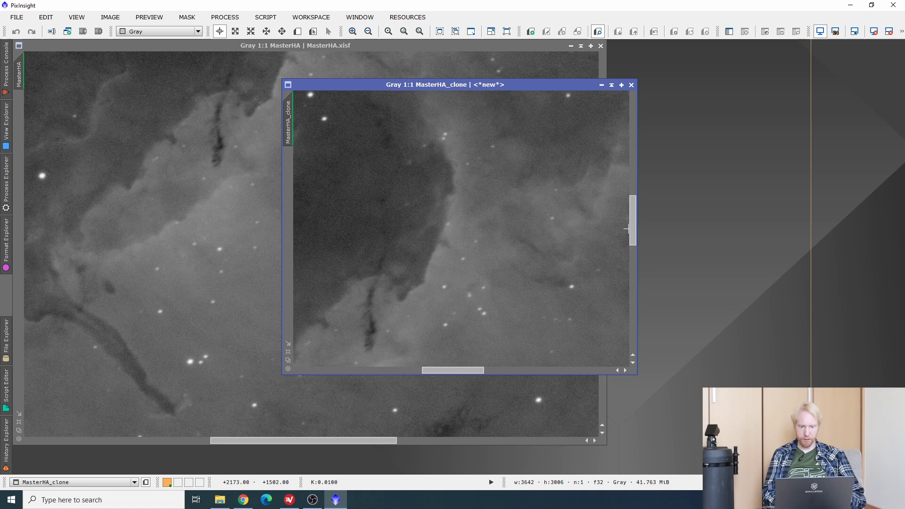
{"action": "left_click_drag", "start_coordinate": [630, 229], "coordinate": [626, 271]}
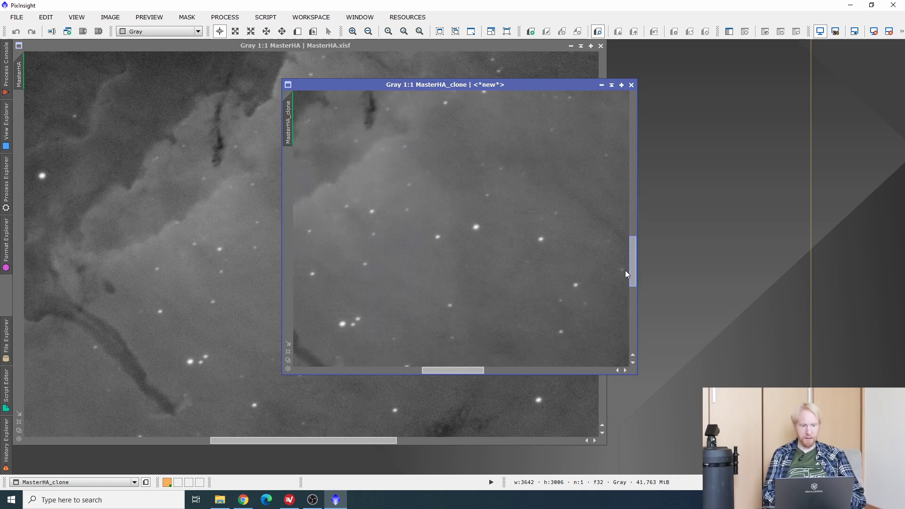
{"action": "mouse_move", "coordinate": [459, 370]}
{"action": "left_mouse_down"}
{"action": "mouse_move", "coordinate": [411, 375]}
{"action": "mouse_move", "coordinate": [424, 379]}
{"action": "left_mouse_up"}
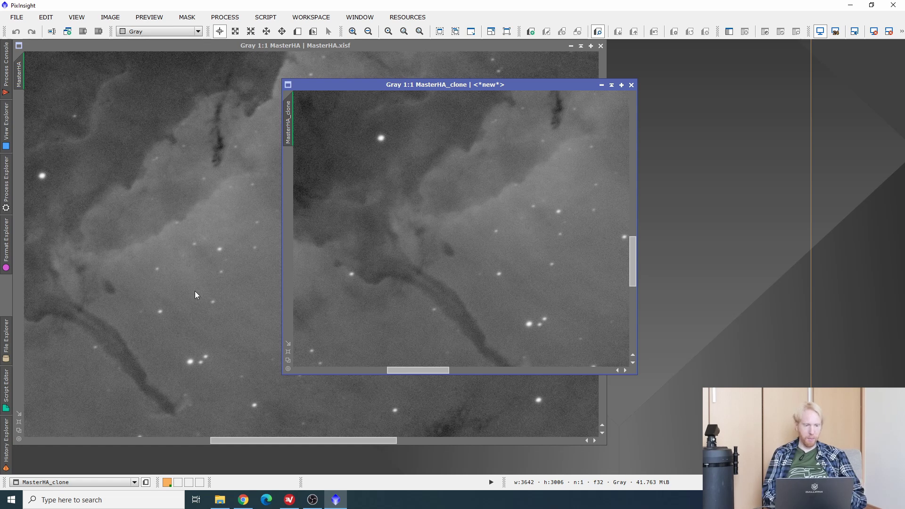
{"action": "left_click", "coordinate": [5, 336]}
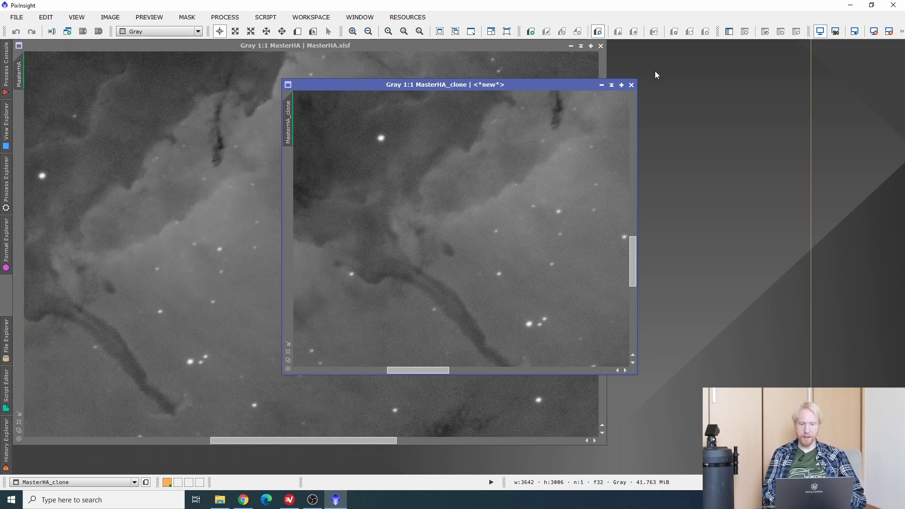
{"action": "left_click", "coordinate": [601, 84]}
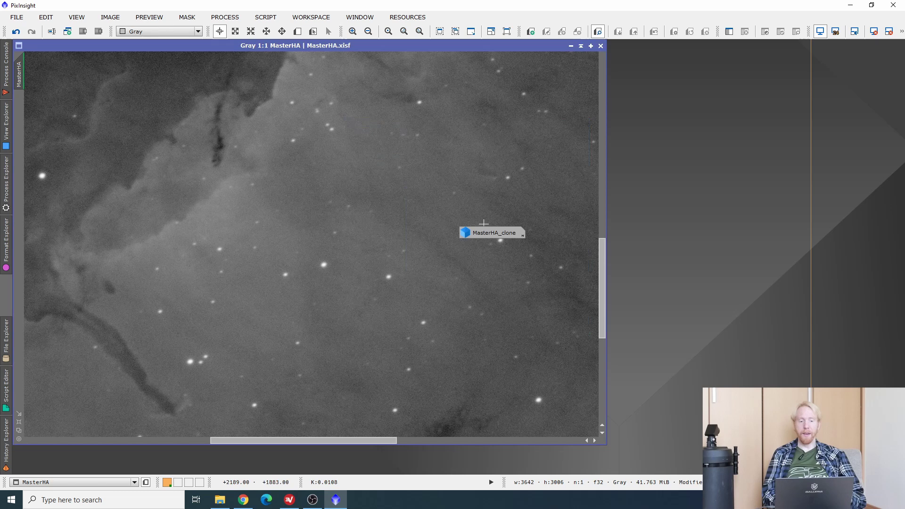
{"action": "left_click_drag", "start_coordinate": [490, 233], "coordinate": [752, 121]}
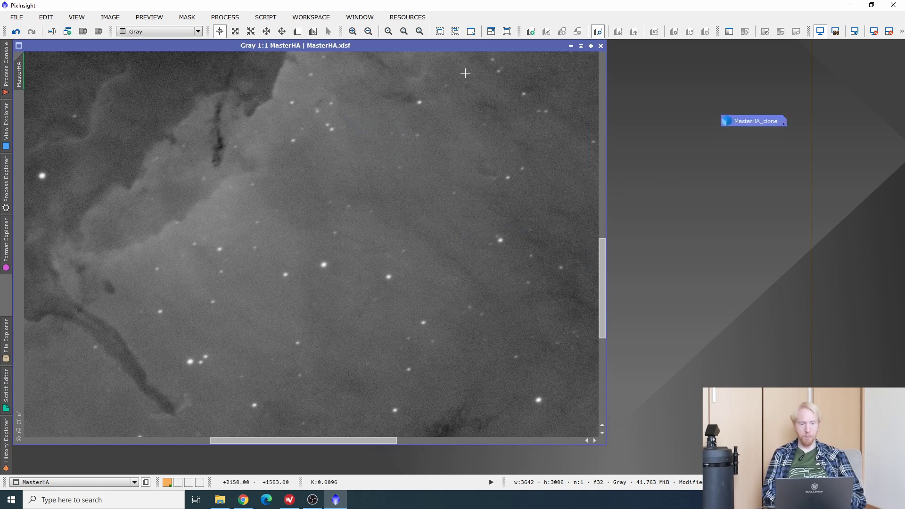
Launch the EZ Denoise and Rista Mask script and select MasterHA as its target view.
{"action": "left_click", "coordinate": [265, 17]}
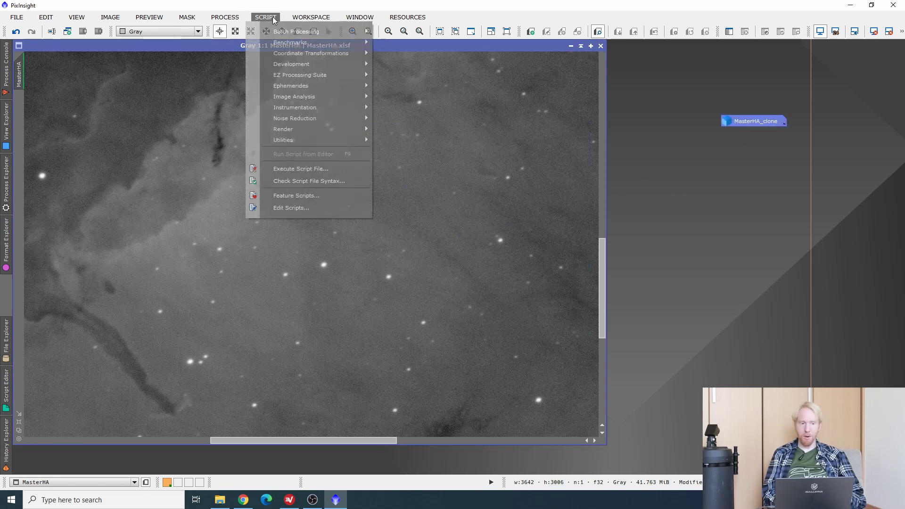
{"action": "mouse_move", "coordinate": [311, 78]}
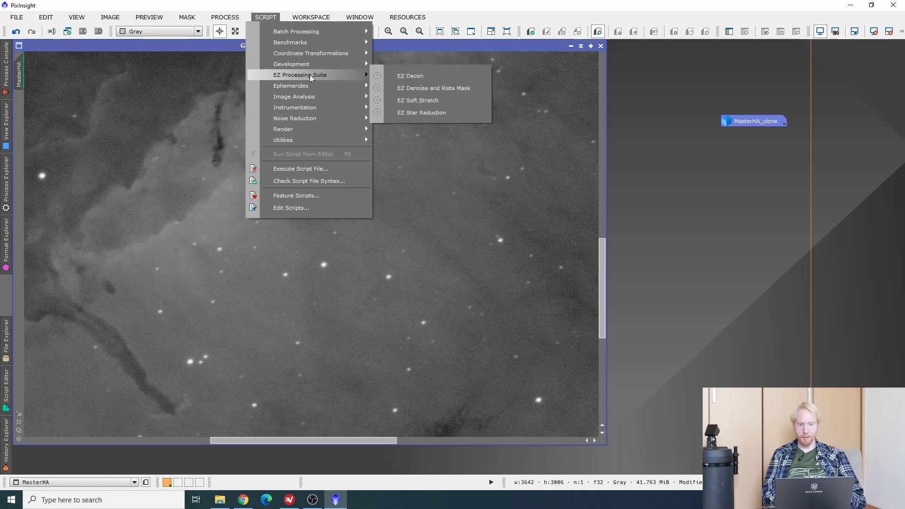
{"action": "left_click", "coordinate": [429, 90]}
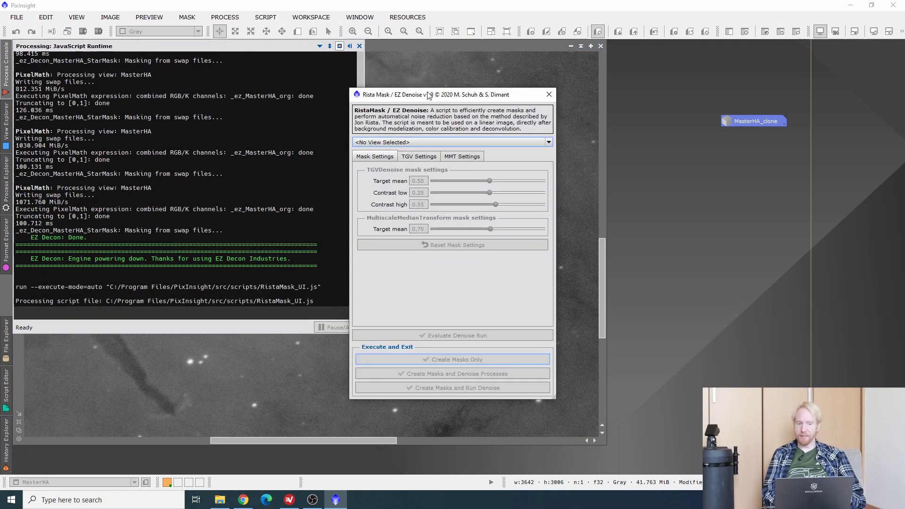
{"action": "left_click", "coordinate": [410, 141]}
{"action": "left_click", "coordinate": [380, 160]}
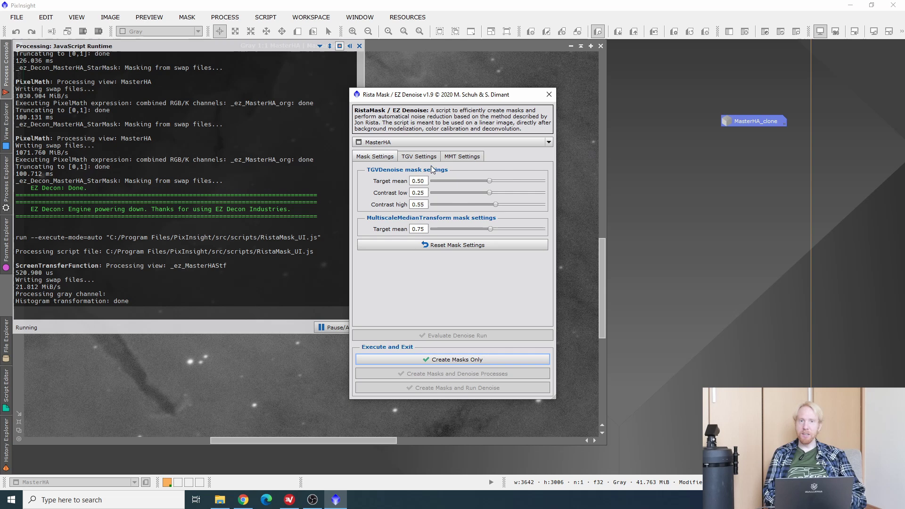
Enable the TGV and multiscale median transform denoise steps in EZ Denoise.
{"action": "left_click", "coordinate": [419, 157]}
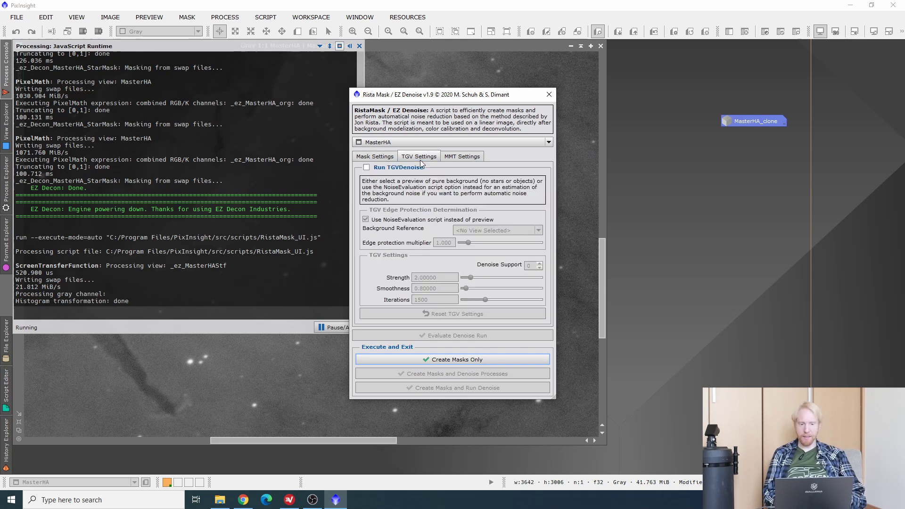
{"action": "left_click", "coordinate": [387, 169]}
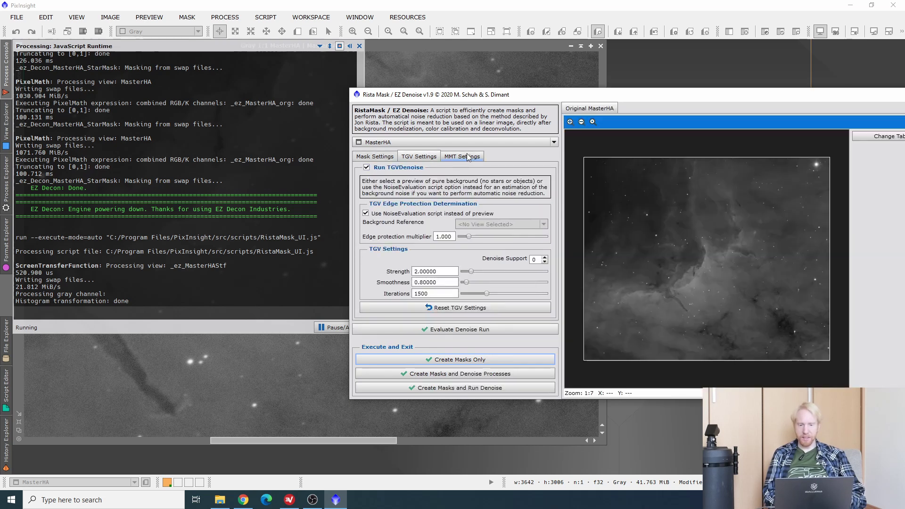
{"action": "left_click", "coordinate": [451, 156]}
{"action": "left_click", "coordinate": [366, 167]}
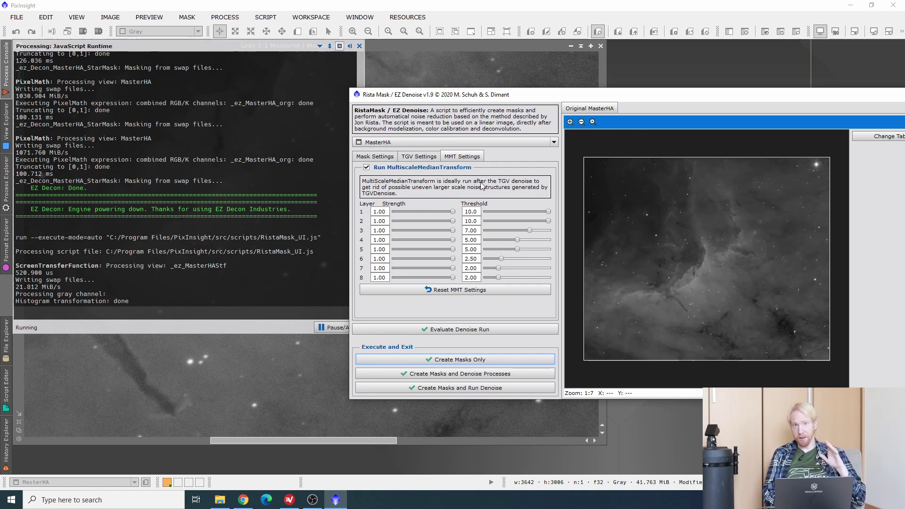
{"action": "left_click_drag", "start_coordinate": [644, 98], "coordinate": [504, 90]}
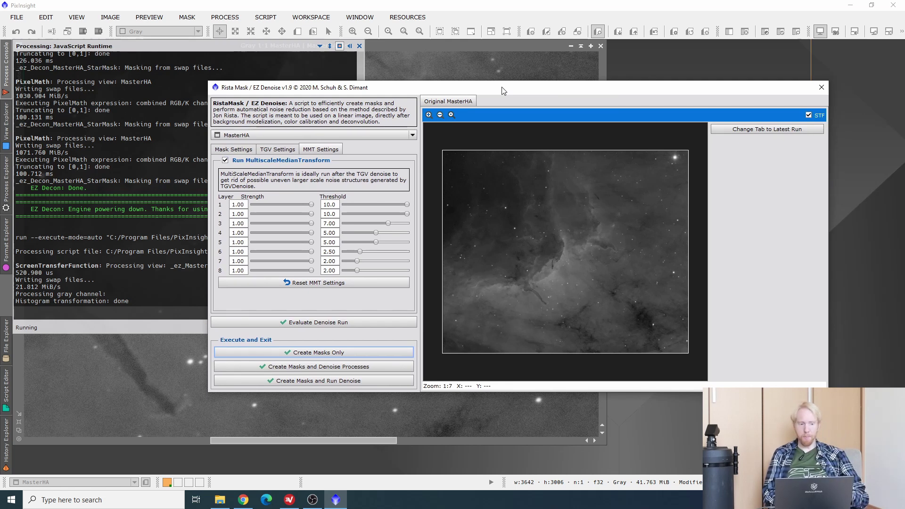
Set TGV edge protection multiplier to 0.5 and TGV strength to 1.
{"action": "left_click", "coordinate": [283, 148]}
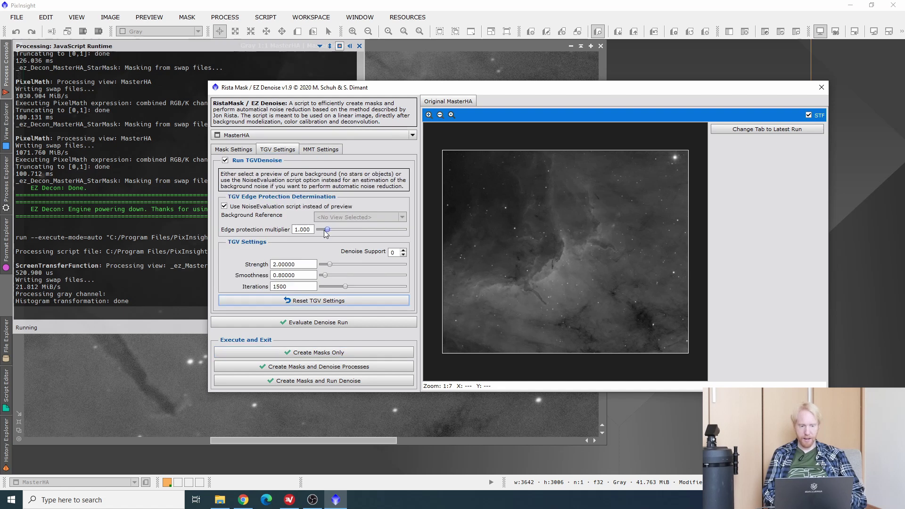
{"action": "left_click_drag", "start_coordinate": [312, 230], "coordinate": [298, 233]}
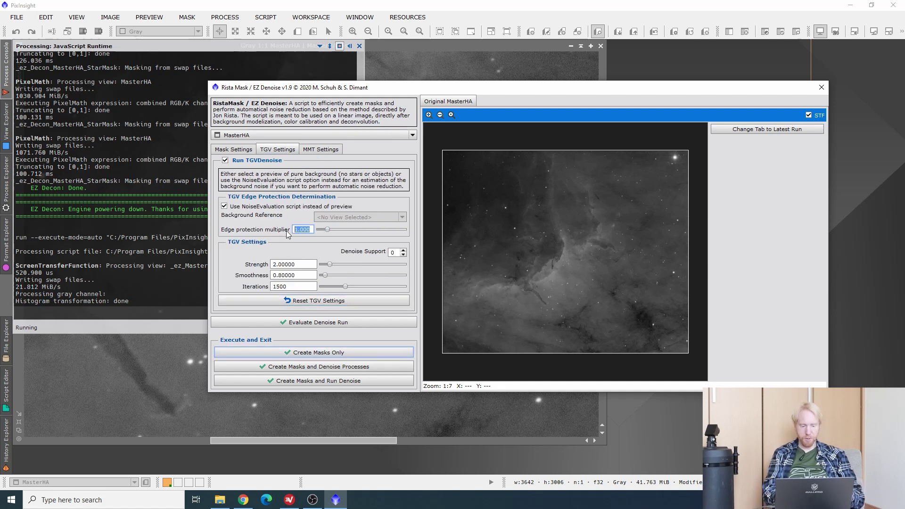
{"action": "type", "text": ".5"}
{"action": "left_click_drag", "start_coordinate": [299, 265], "coordinate": [227, 255]}
{"action": "type", "text": "1"}
{"action": "key", "text": "Tab"}
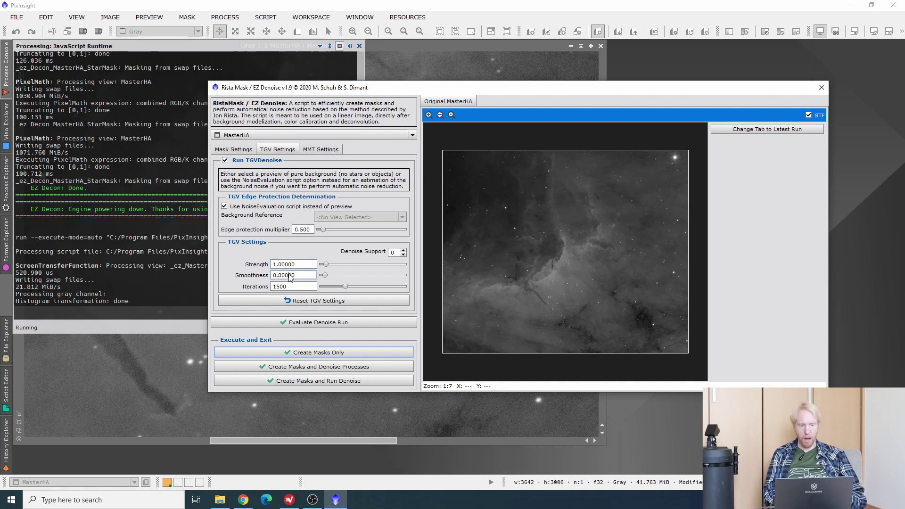
Set MMT layers 1 through 4 strength to 0.40.
{"action": "left_click", "coordinate": [320, 150]}
{"action": "left_click_drag", "start_coordinate": [245, 204], "coordinate": [239, 209]}
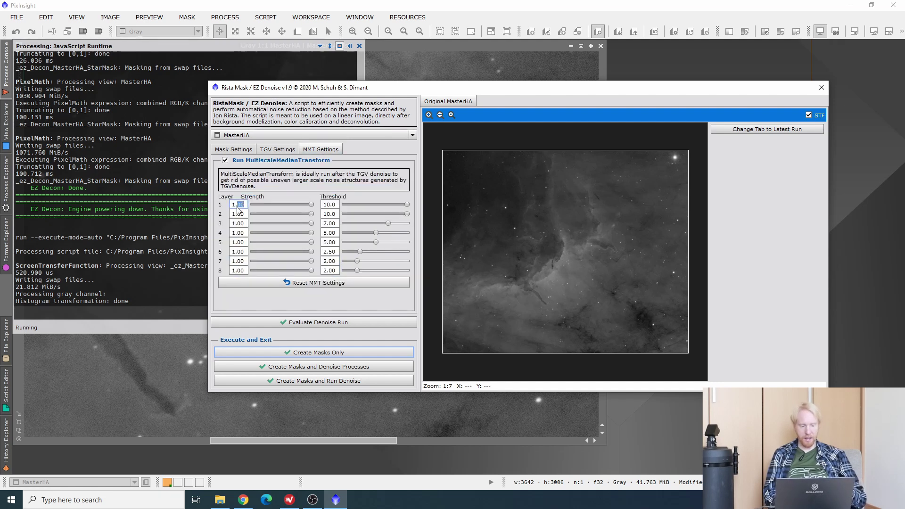
{"action": "key", "text": "BackSpace"}
{"action": "key", "text": "BackSpace"}
{"action": "key", "text": "BackSpace"}
{"action": "type", "text": "0.4"}
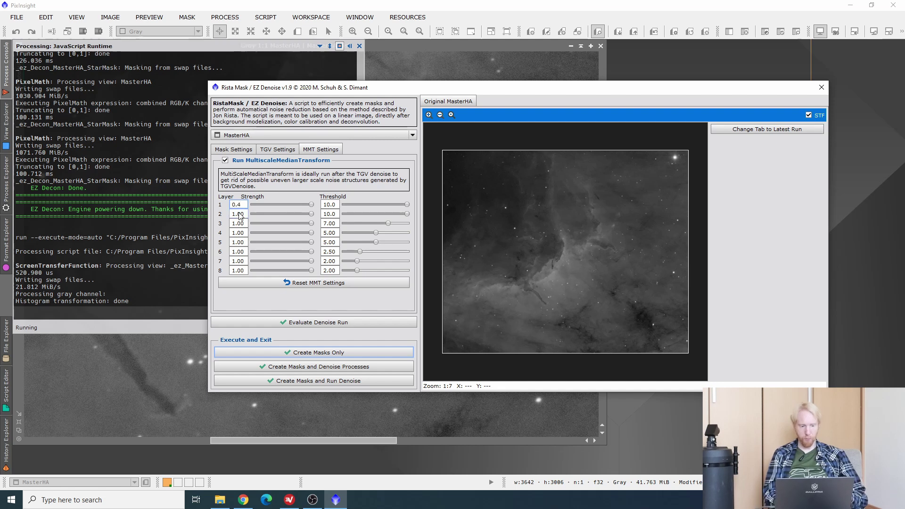
{"action": "key", "text": "Return"}
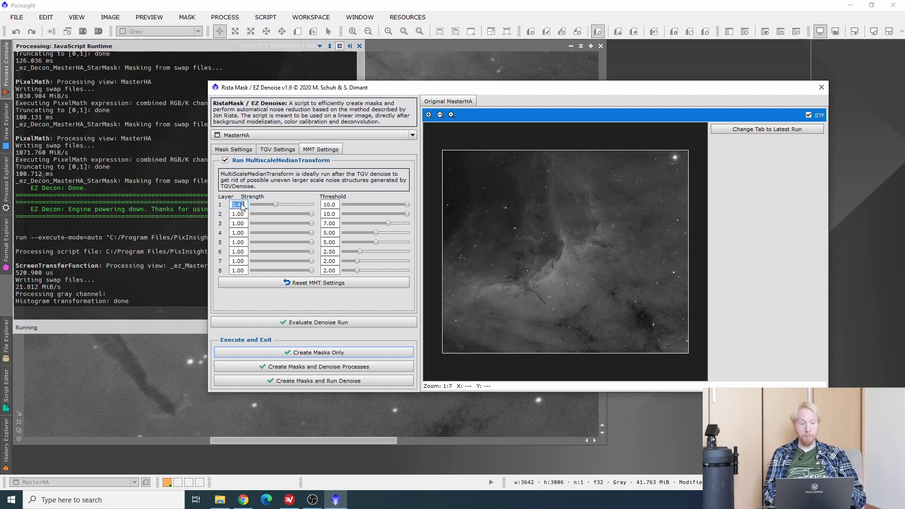
{"action": "double_click", "coordinate": [240, 214]}
{"action": "type", "text": "0.4"}
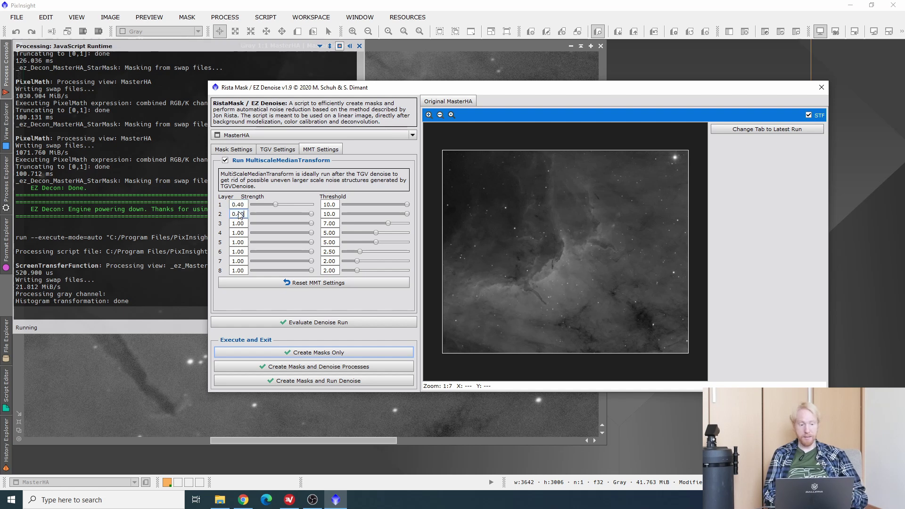
{"action": "key", "text": "Return"}
{"action": "double_click", "coordinate": [239, 225]}
{"action": "type", "text": "0.4"}
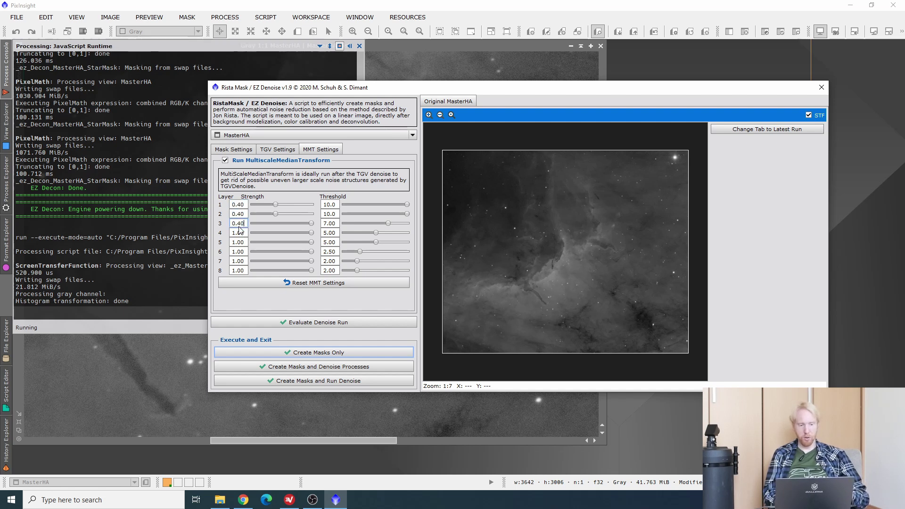
{"action": "key", "text": "Return"}
{"action": "double_click", "coordinate": [239, 232]}
{"action": "type", "text": "0.40"}
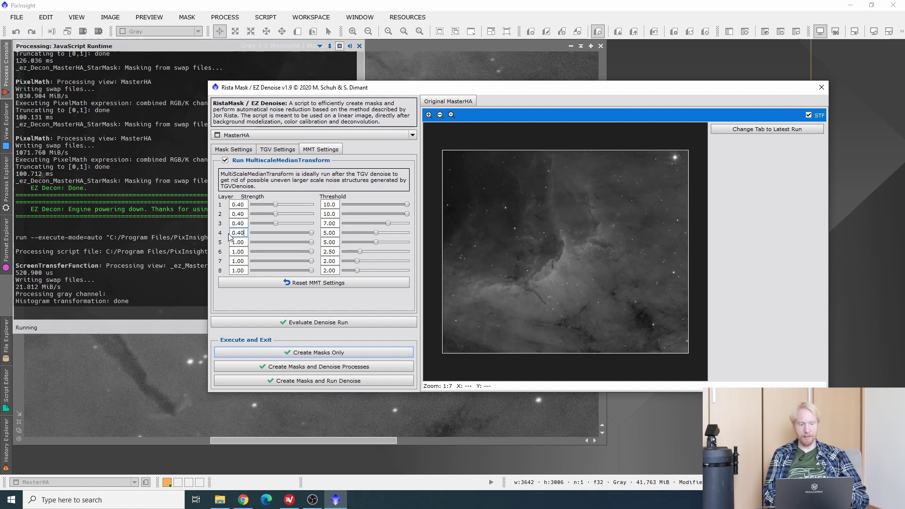
{"action": "key", "text": "Return"}
Set MMT layers 5 through 8 strength to 0.40.
{"action": "double_click", "coordinate": [239, 242]}
{"action": "type", "text": "0.4"}
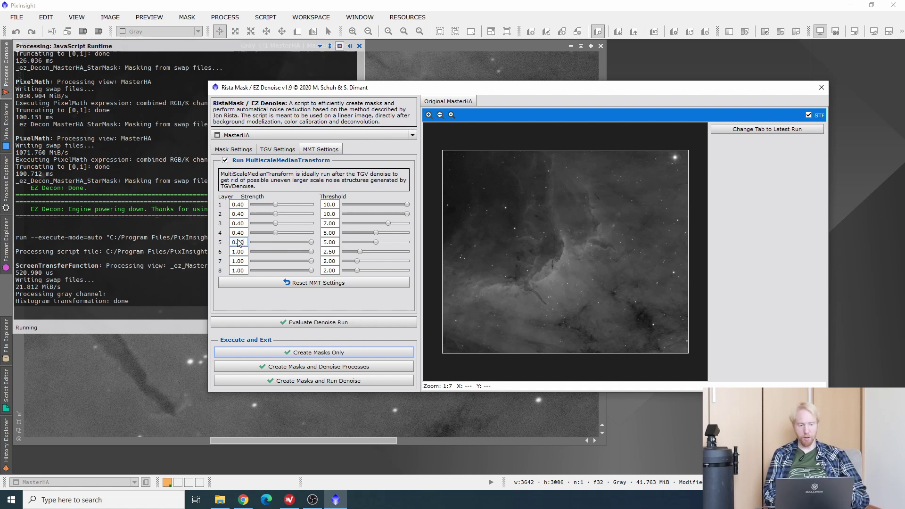
{"action": "key", "text": "Return"}
{"action": "double_click", "coordinate": [238, 251]}
{"action": "type", "text": "0.40"}
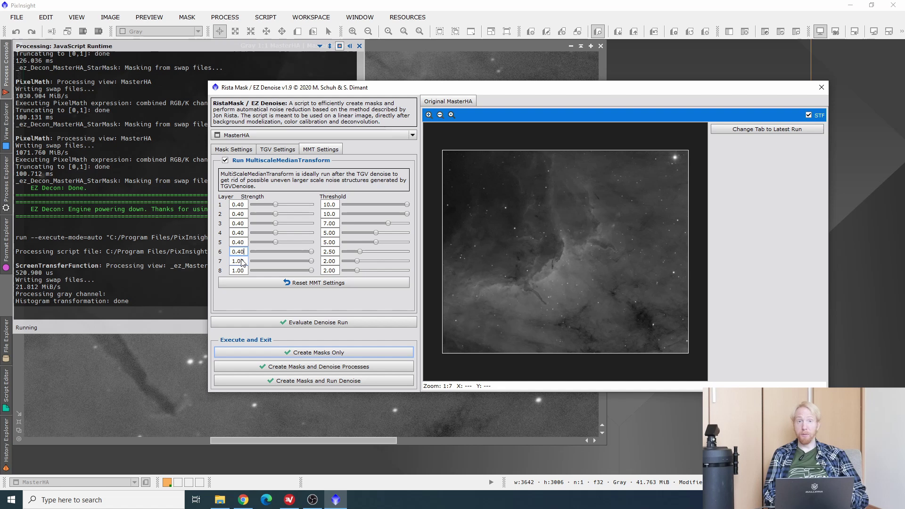
{"action": "key", "text": "Return"}
{"action": "double_click", "coordinate": [241, 262]}
{"action": "type", "text": "0.40"}
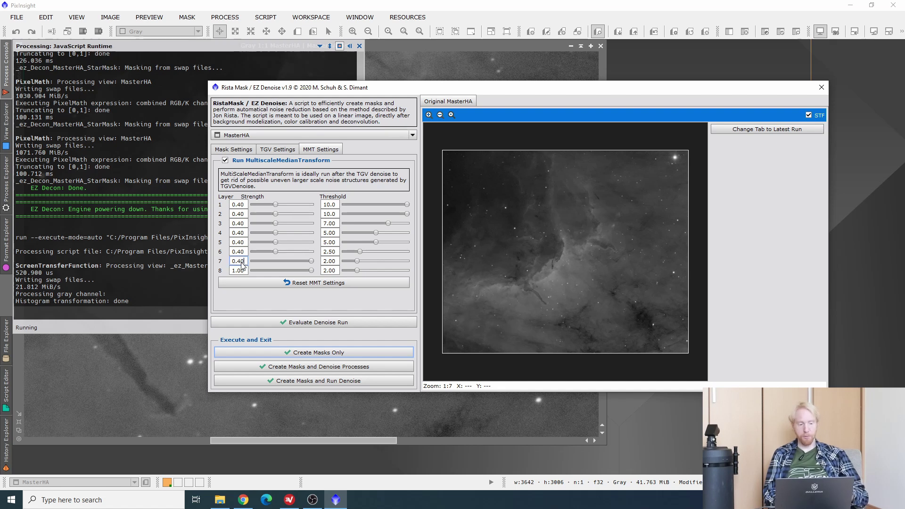
{"action": "key", "text": "Return"}
{"action": "double_click", "coordinate": [237, 270]}
{"action": "type", "text": "0.40"}
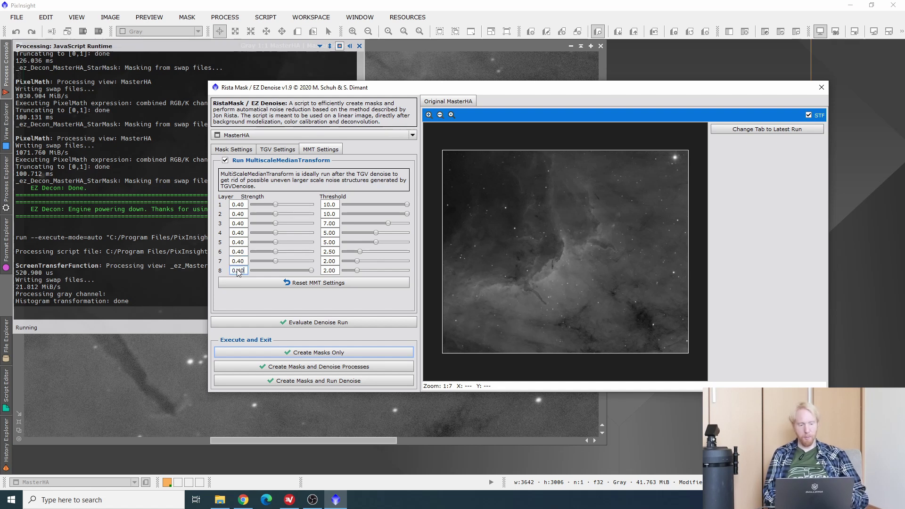
{"action": "key", "text": "Return"}
Create the masks and run TGV denoising on MasterHA with the configured EZ Denoise settings.
{"action": "left_click", "coordinate": [277, 150]}
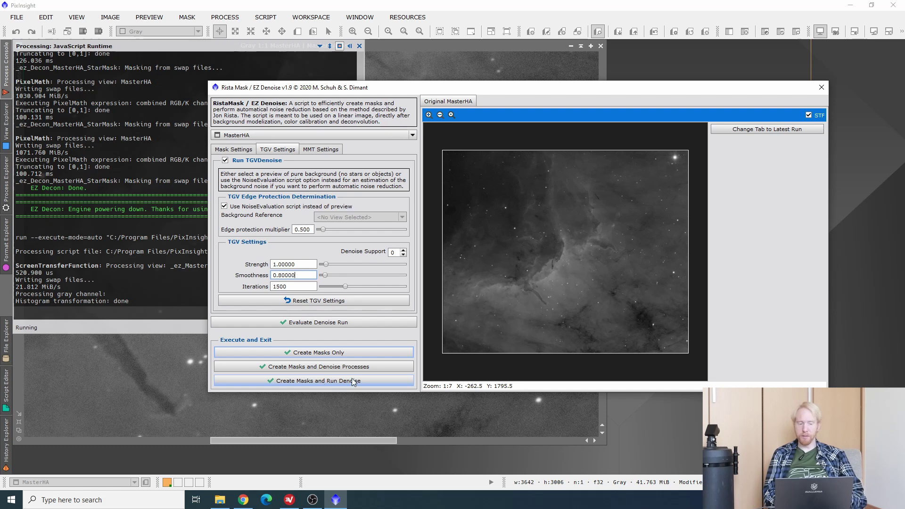
{"action": "left_click", "coordinate": [369, 380]}
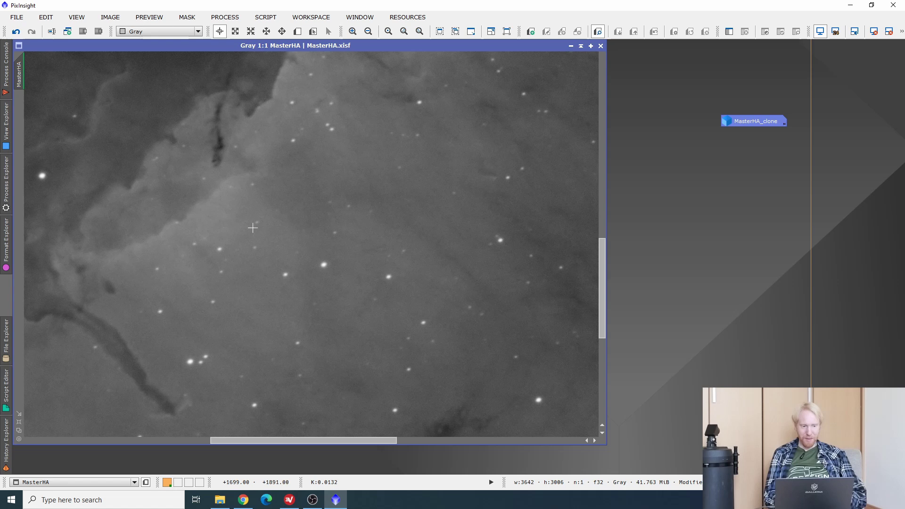
{"action": "scroll", "coordinate": [252, 227], "scroll_direction": "up", "scroll_amount": 3}
{"action": "scroll", "coordinate": [413, 170], "scroll_direction": "down", "scroll_amount": 1}
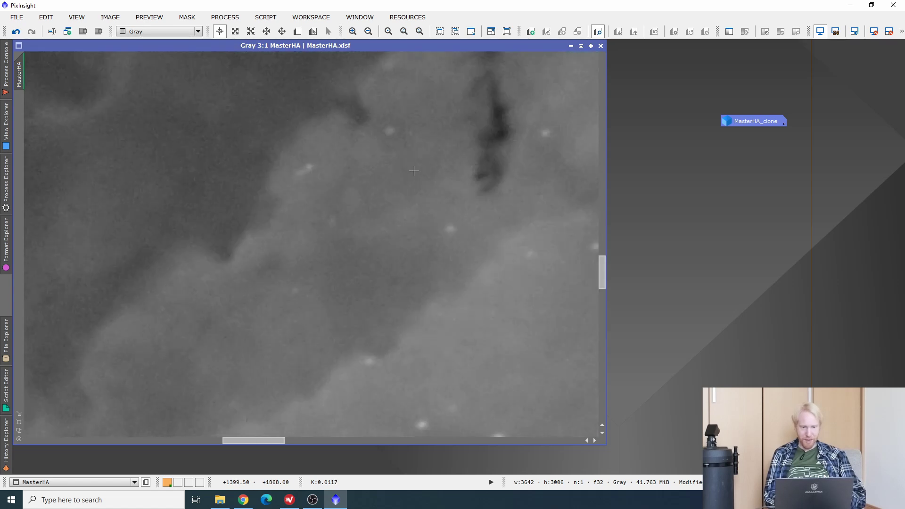
{"action": "scroll", "coordinate": [414, 170], "scroll_direction": "down", "scroll_amount": 4}
{"action": "scroll", "coordinate": [414, 170], "scroll_direction": "down", "scroll_amount": 2}
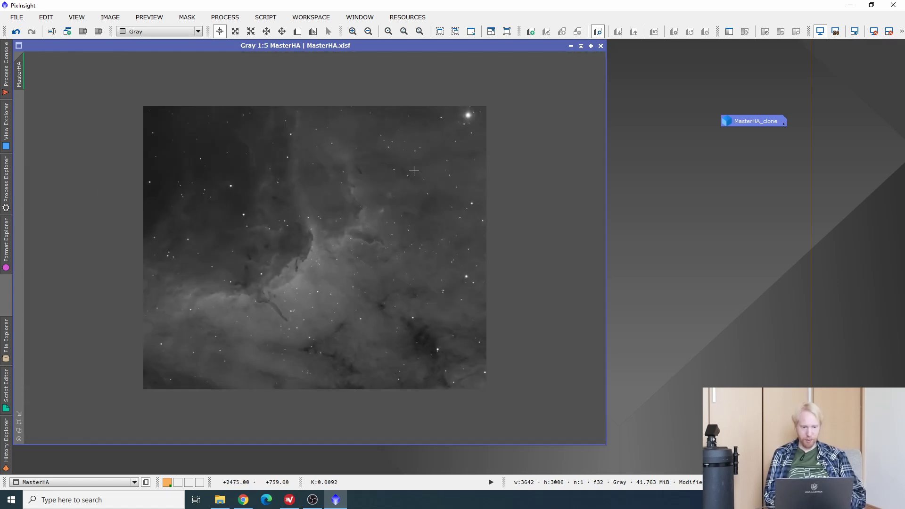
{"action": "scroll", "coordinate": [414, 170], "scroll_direction": "up", "scroll_amount": 2}
{"action": "scroll", "coordinate": [413, 171], "scroll_direction": "down", "scroll_amount": 1}
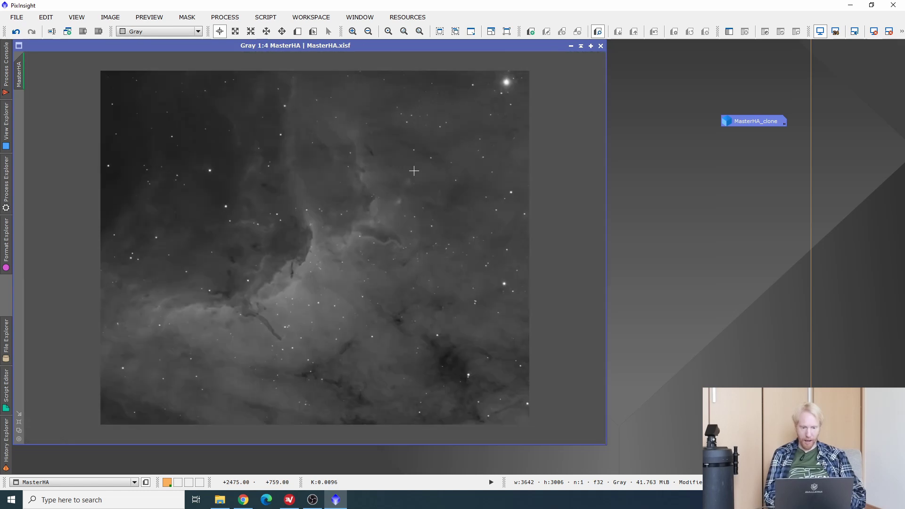
{"action": "double_click", "coordinate": [743, 123]}
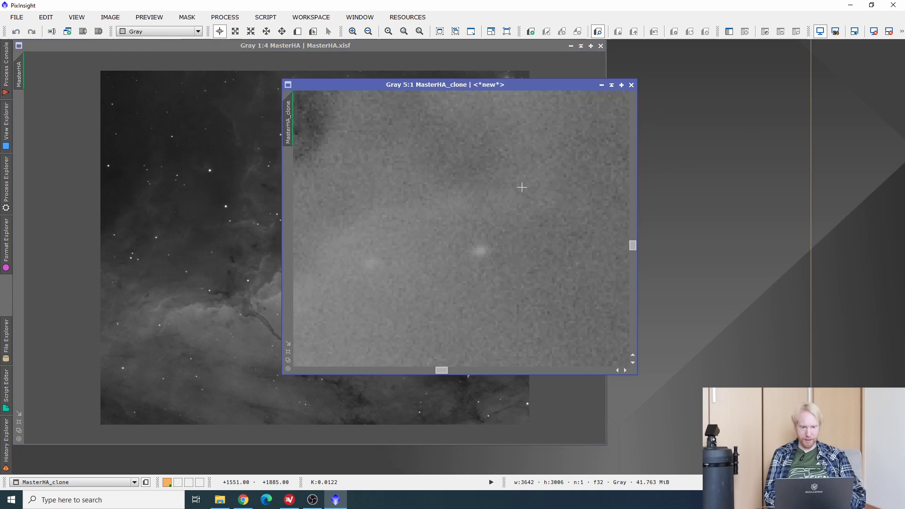
{"action": "scroll", "coordinate": [551, 250], "scroll_direction": "up", "scroll_amount": 3}
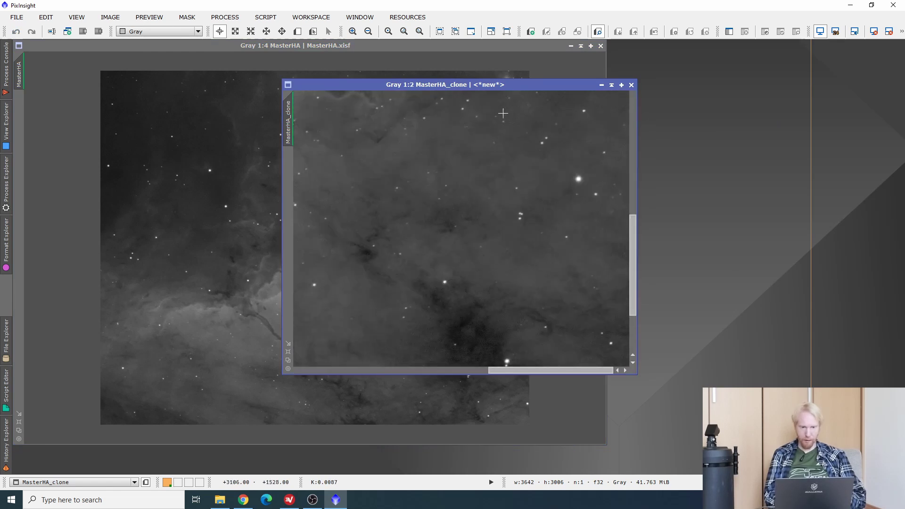
{"action": "left_click_drag", "start_coordinate": [469, 89], "coordinate": [794, 111]}
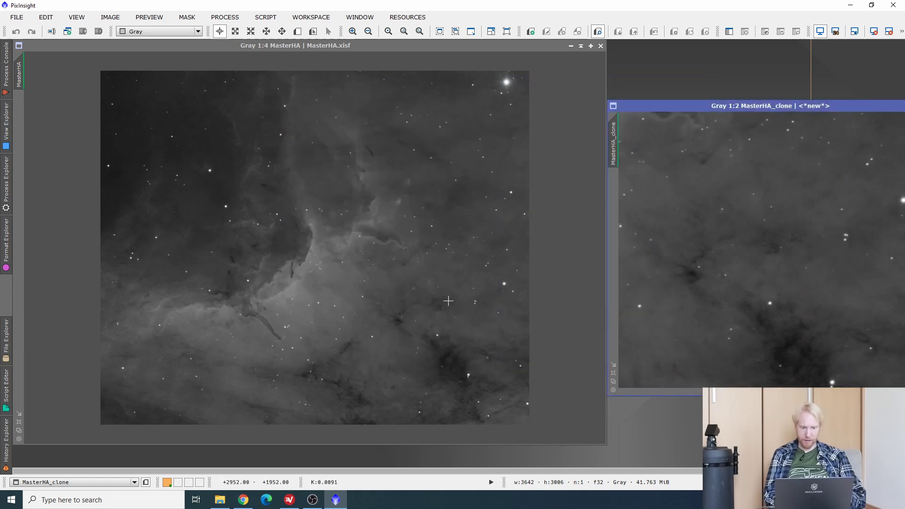
{"action": "scroll", "coordinate": [448, 301], "scroll_direction": "up", "scroll_amount": 3}
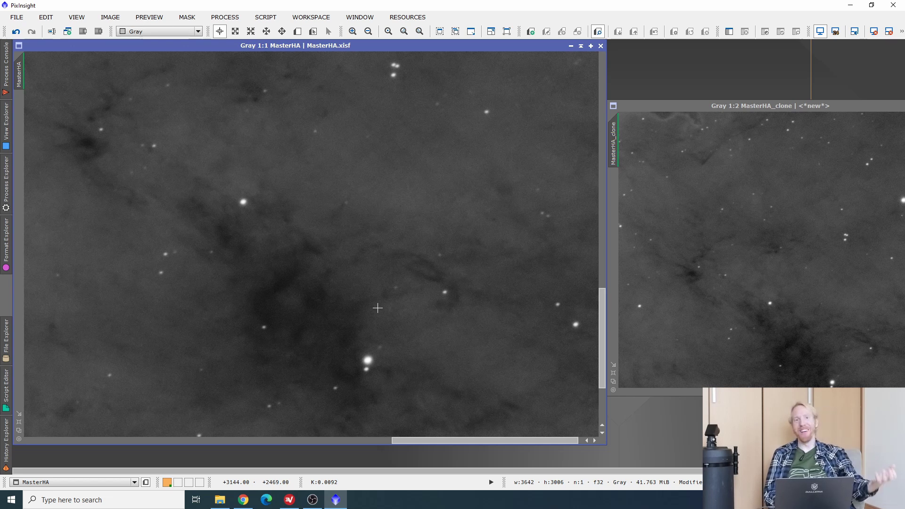
{"action": "scroll", "coordinate": [341, 262], "scroll_direction": "down", "scroll_amount": 5}
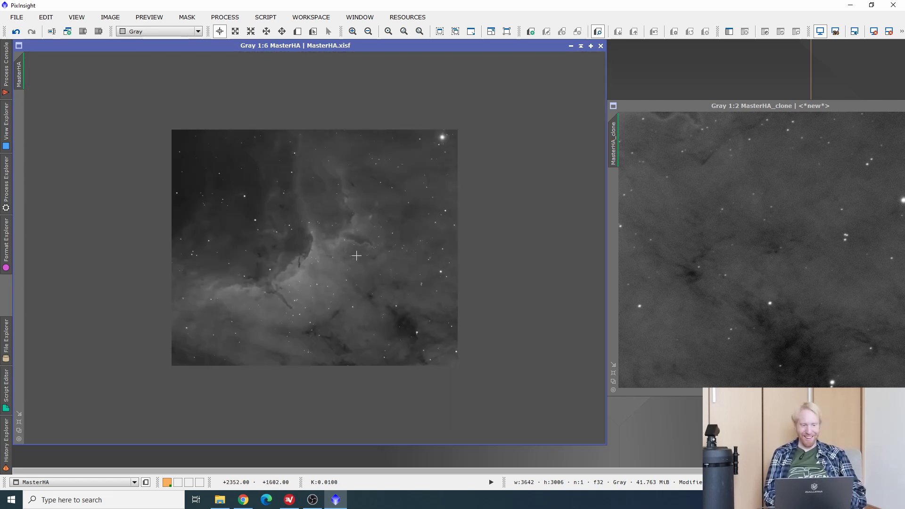
{"action": "scroll", "coordinate": [337, 261], "scroll_direction": "up", "scroll_amount": 3}
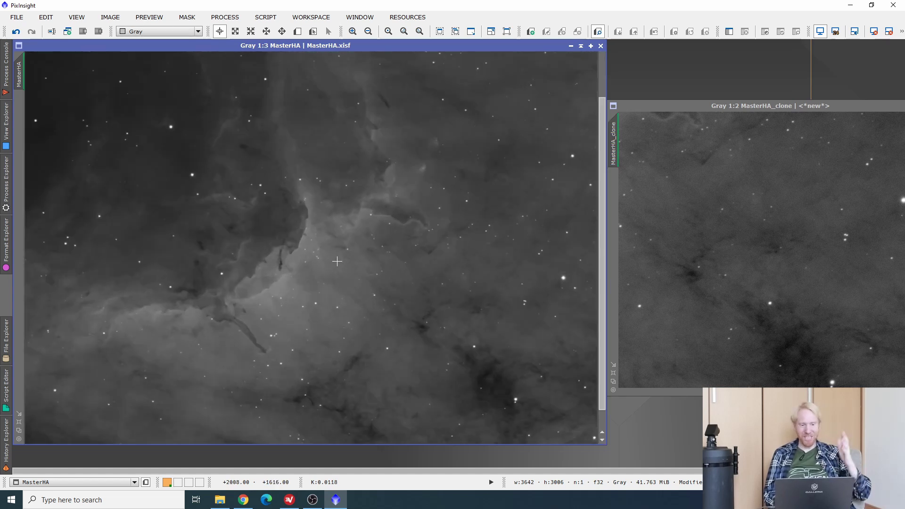
Run EZ Soft Stretch on MasterHA at target median 0.20, expand low 0.05, steepness 150.
{"action": "left_click", "coordinate": [268, 17]}
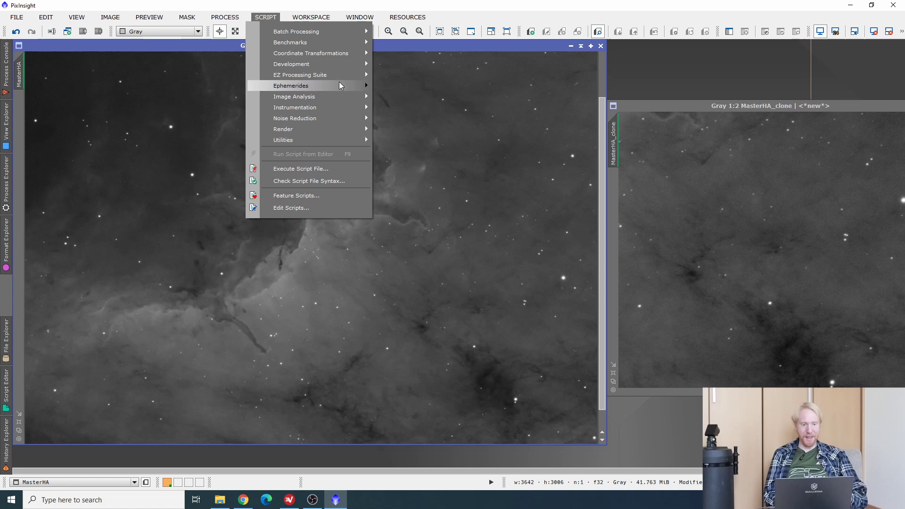
{"action": "mouse_move", "coordinate": [300, 77]}
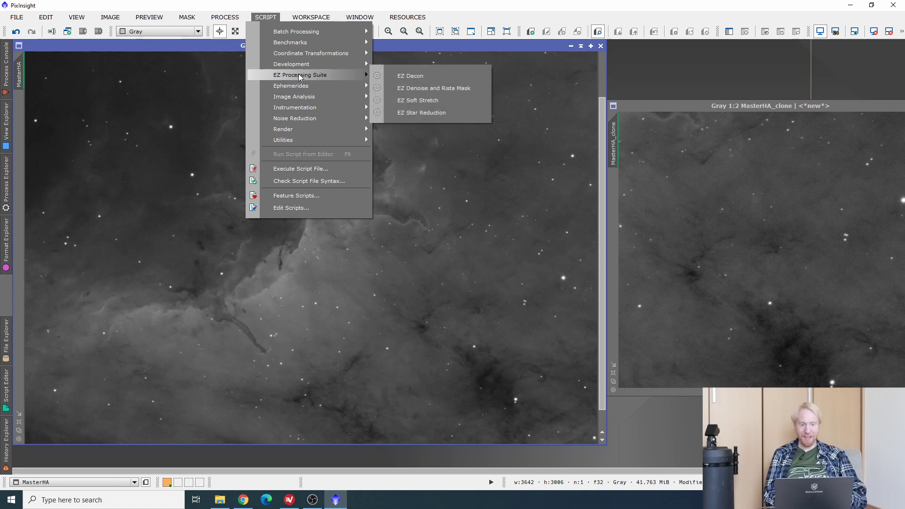
{"action": "left_click", "coordinate": [427, 102]}
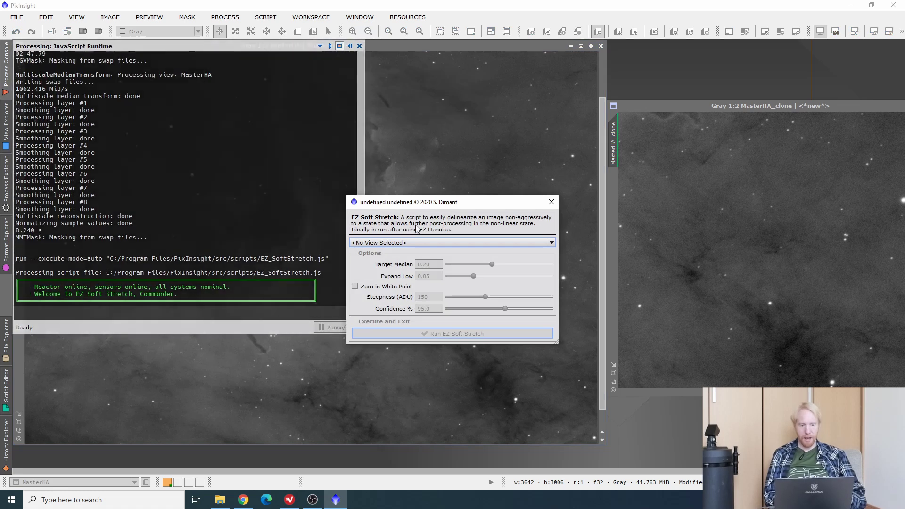
{"action": "left_click", "coordinate": [407, 242]}
{"action": "left_click", "coordinate": [390, 266]}
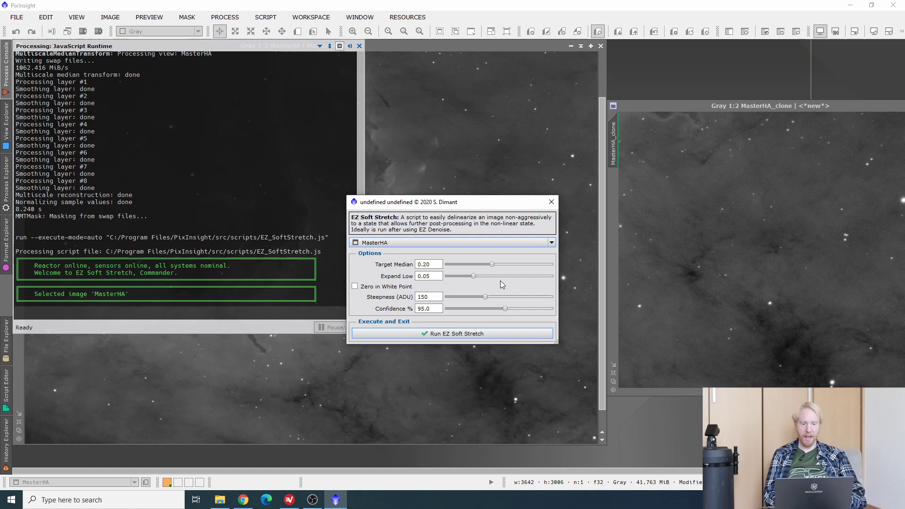
{"action": "left_click", "coordinate": [443, 332]}
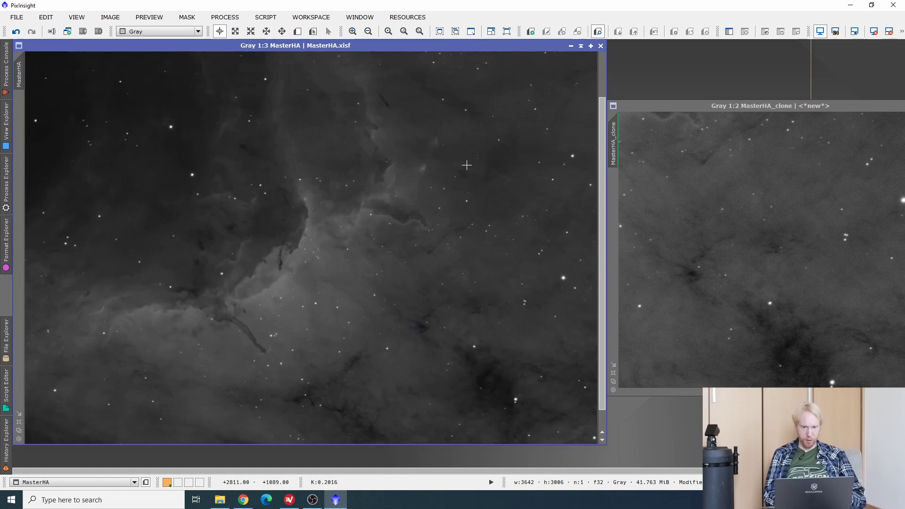
{"action": "scroll", "coordinate": [465, 162], "scroll_direction": "down", "scroll_amount": 3}
Open CurvesTransformation from the full process list in Process Explorer.
{"action": "scroll", "coordinate": [466, 165], "scroll_direction": "up", "scroll_amount": 2}
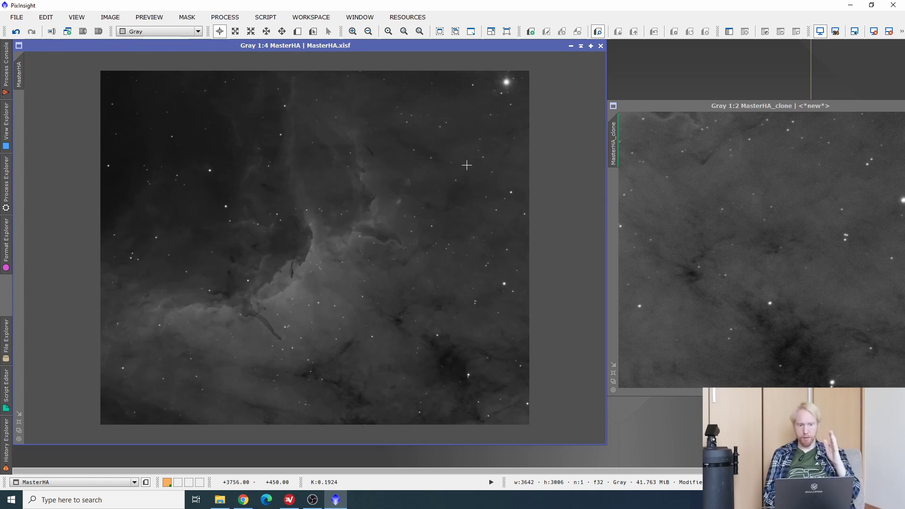
{"action": "left_click", "coordinate": [12, 195]}
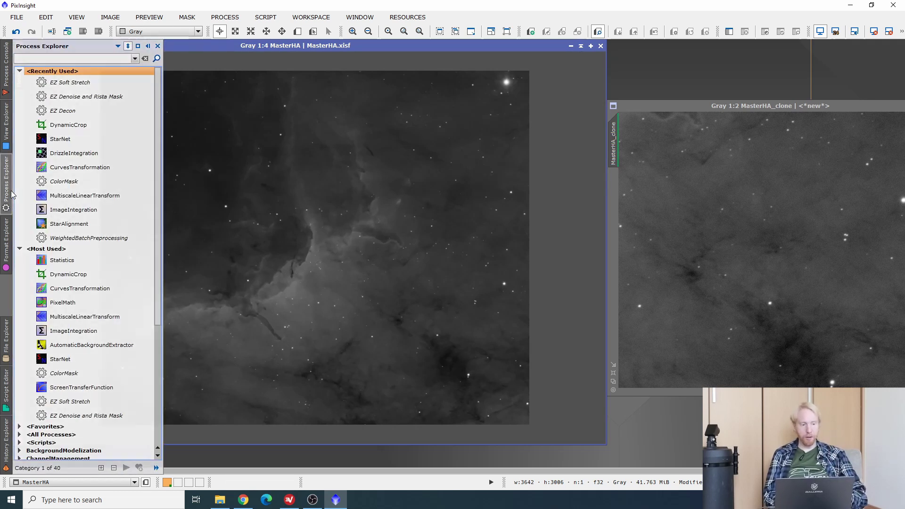
{"action": "scroll", "coordinate": [112, 171], "scroll_direction": "down", "scroll_amount": 3}
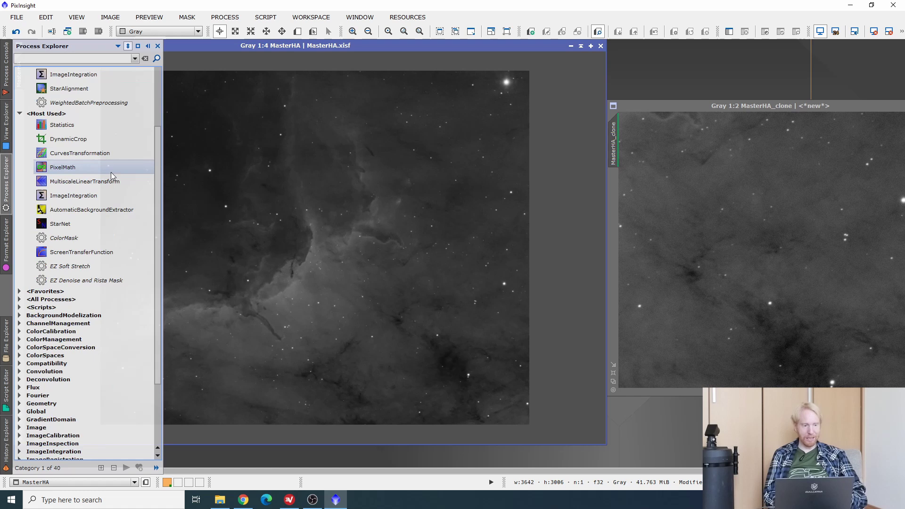
{"action": "left_click", "coordinate": [19, 299]}
{"action": "scroll", "coordinate": [19, 302], "scroll_direction": "down", "scroll_amount": 5}
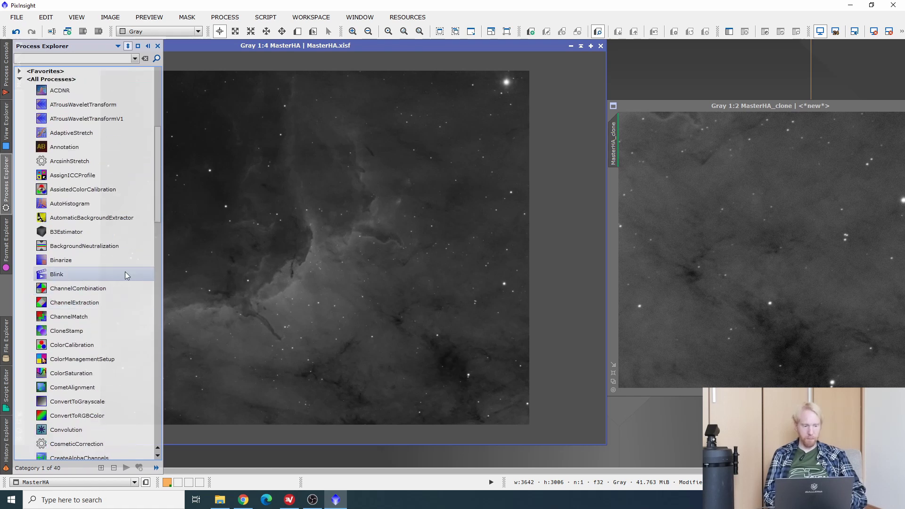
{"action": "scroll", "coordinate": [79, 405], "scroll_direction": "down", "scroll_amount": 2}
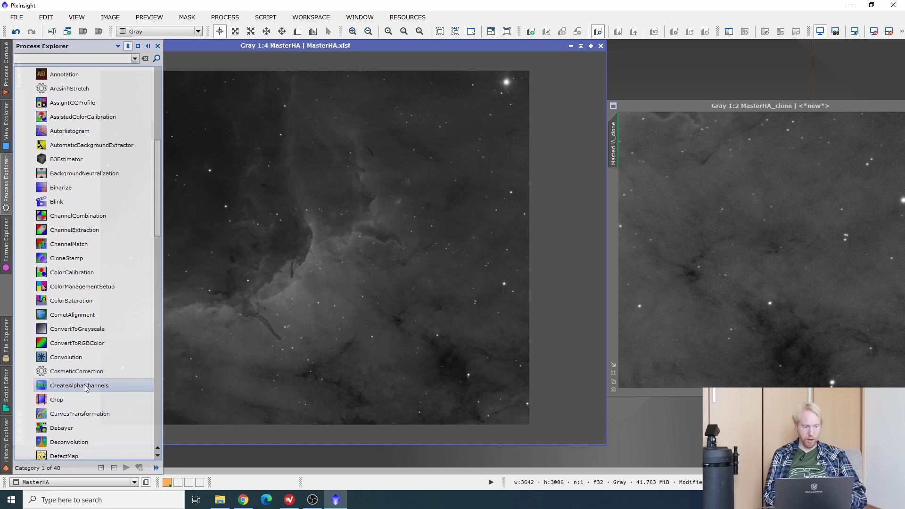
{"action": "double_click", "coordinate": [79, 412]}
Raise the curve's midtones and add a shadow point at 0.07752→0.12403, checking in real-time preview.
{"action": "left_click", "coordinate": [687, 367]}
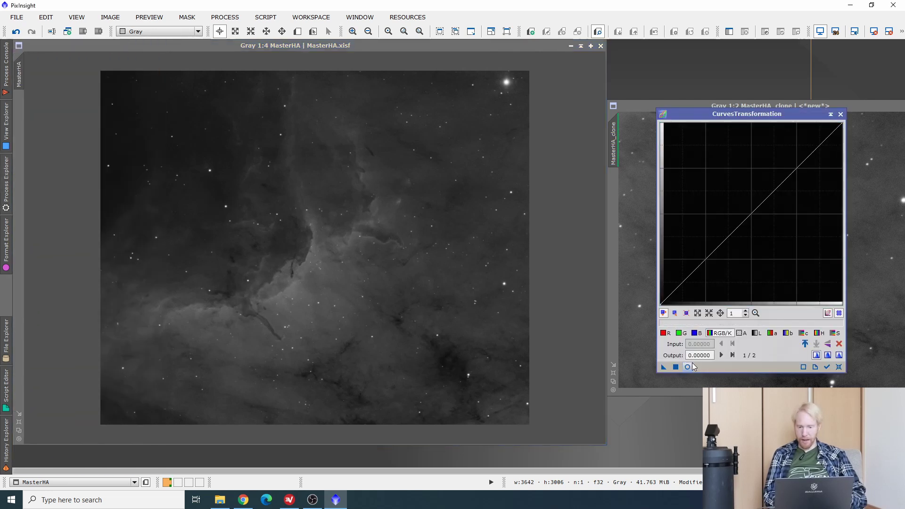
{"action": "left_click_drag", "start_coordinate": [728, 236], "coordinate": [731, 182]}
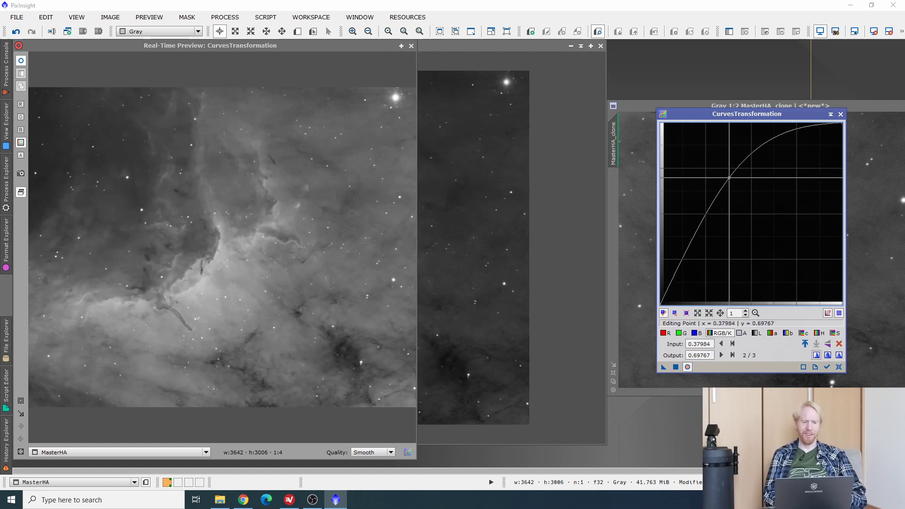
{"action": "left_click", "coordinate": [674, 281]}
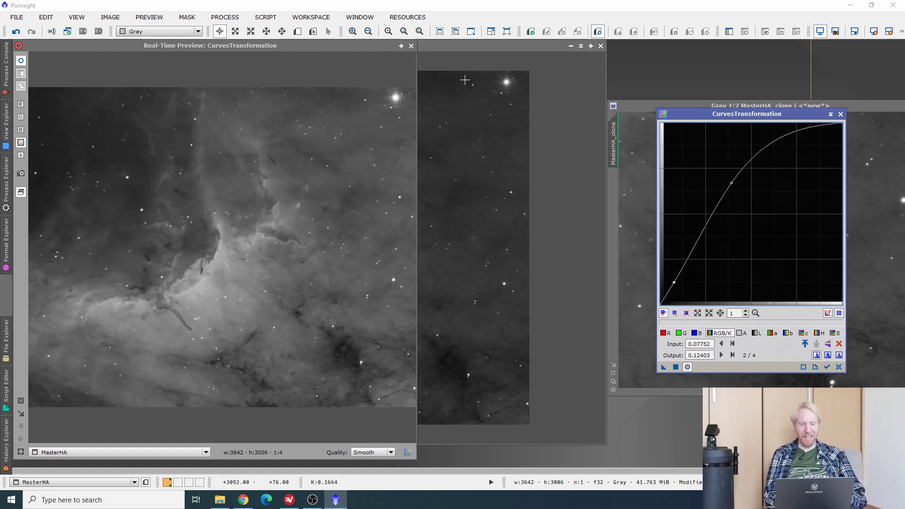
{"action": "left_click", "coordinate": [411, 46]}
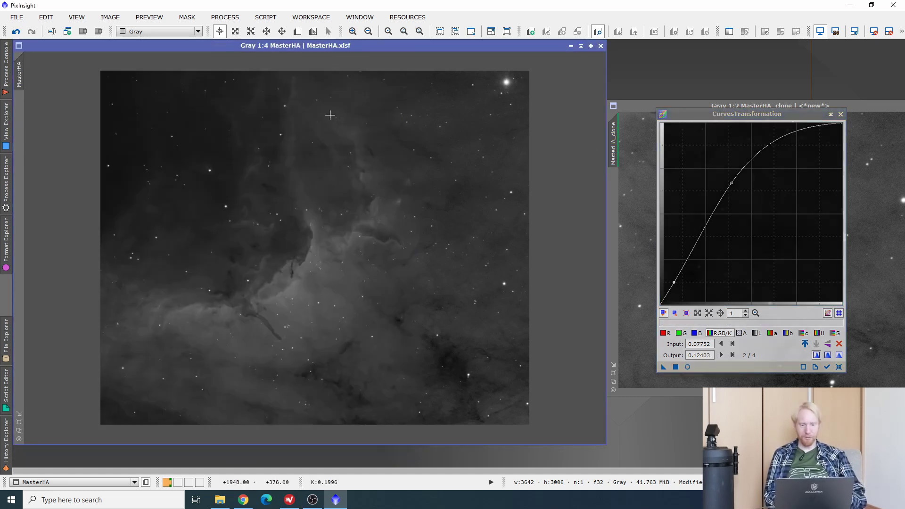
Run EZ Star Reduction on MasterHA with 5 reduction iterations.
{"action": "left_click", "coordinate": [281, 17]}
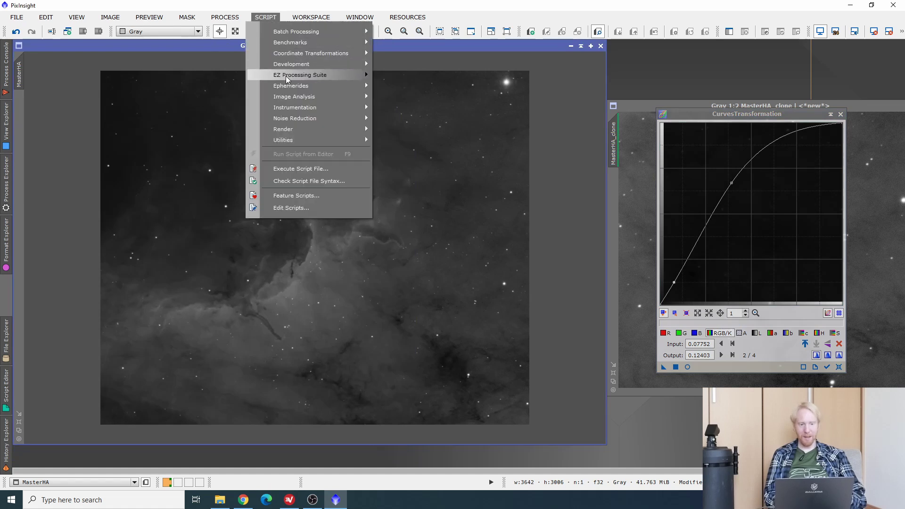
{"action": "mouse_move", "coordinate": [311, 75]}
{"action": "left_click", "coordinate": [411, 116]}
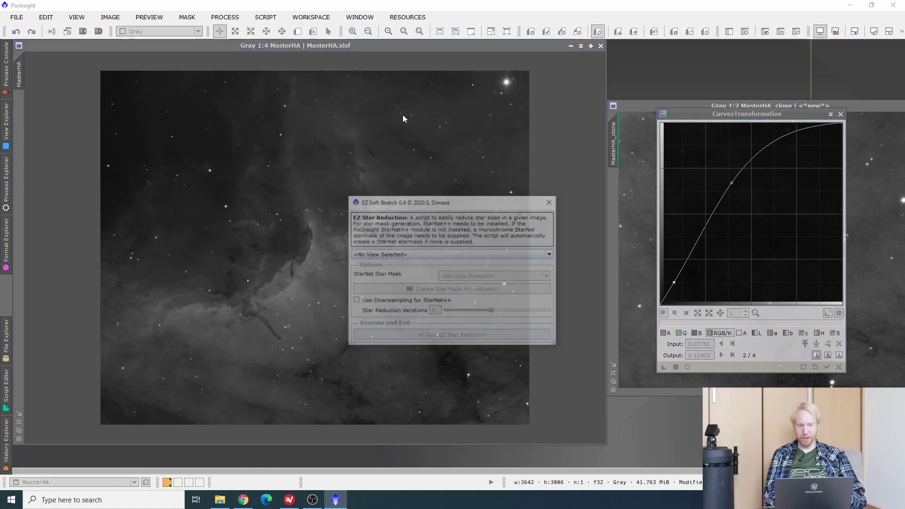
{"action": "left_click", "coordinate": [403, 254]}
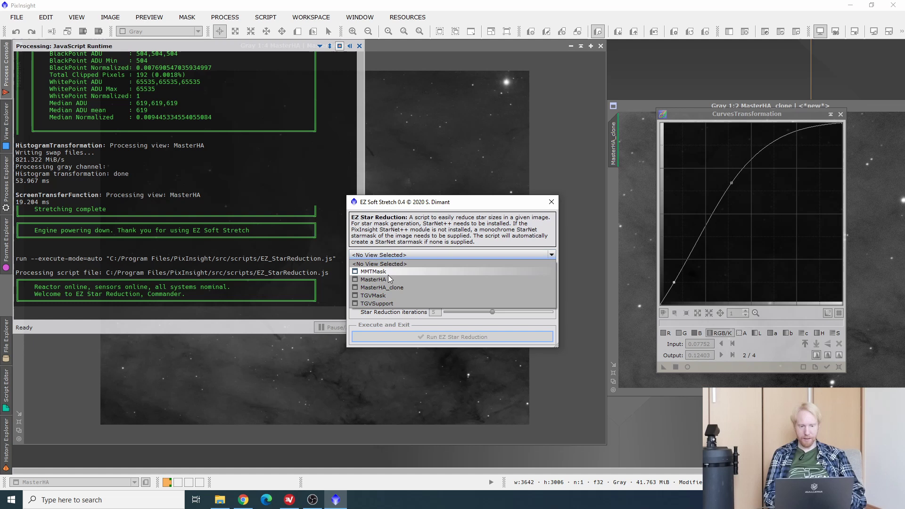
{"action": "left_click", "coordinate": [369, 282]}
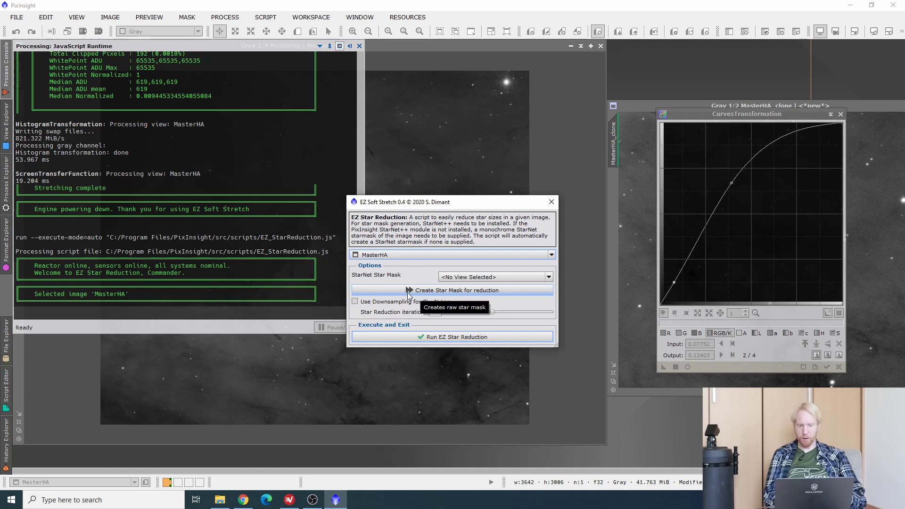
{"action": "left_click", "coordinate": [417, 338]}
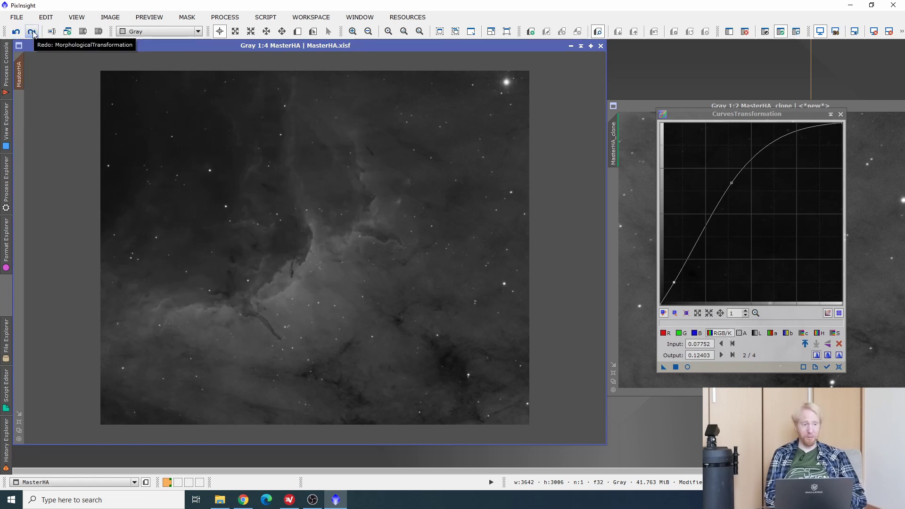
Compare MasterHA before and after star reduction, leaving the reduction applied.
{"action": "left_click", "coordinate": [32, 32]}
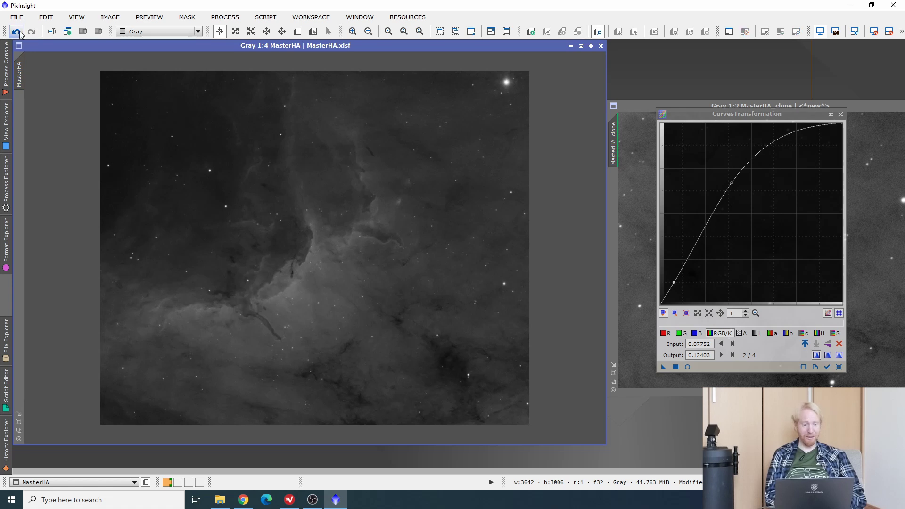
{"action": "left_click", "coordinate": [14, 32]}
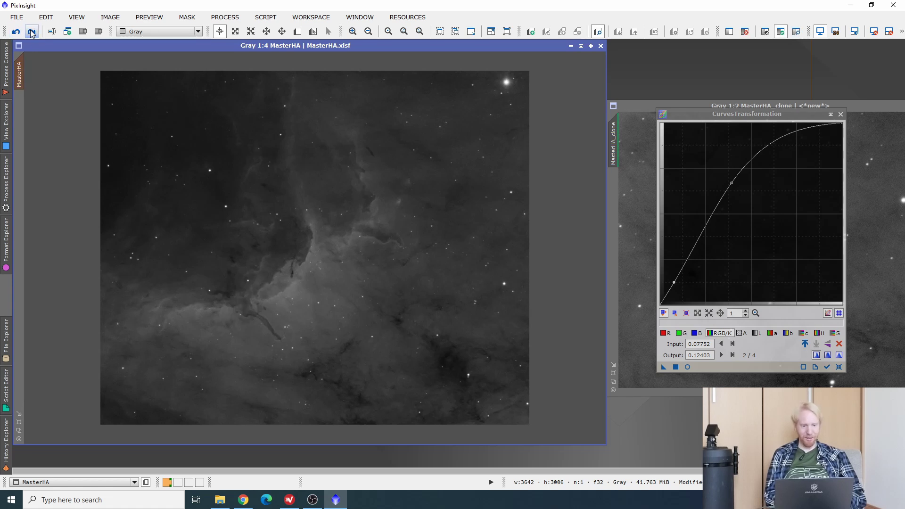
{"action": "left_click", "coordinate": [32, 32]}
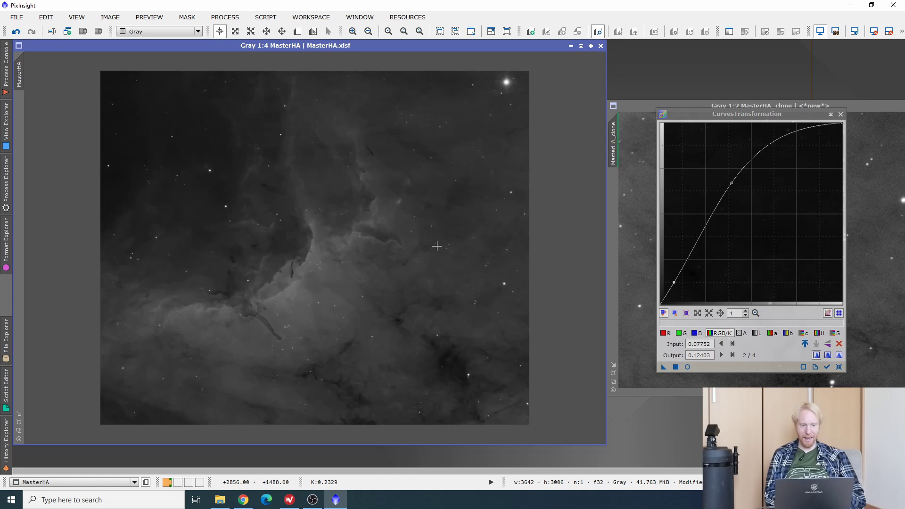
Preview the brightening curve live on the star-reduced MasterHA image.
{"action": "scroll", "coordinate": [437, 246], "scroll_direction": "up", "scroll_amount": 3}
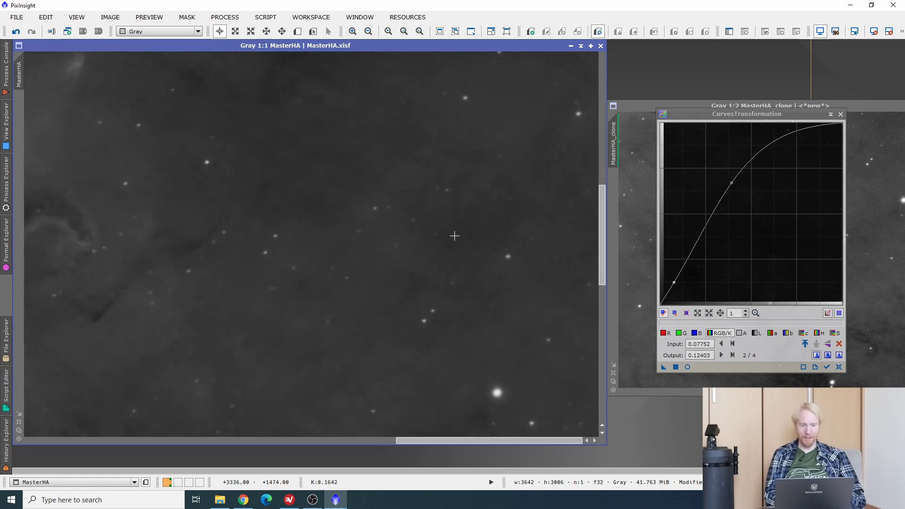
{"action": "scroll", "coordinate": [454, 236], "scroll_direction": "down", "scroll_amount": 4}
{"action": "scroll", "coordinate": [454, 235], "scroll_direction": "up", "scroll_amount": 1}
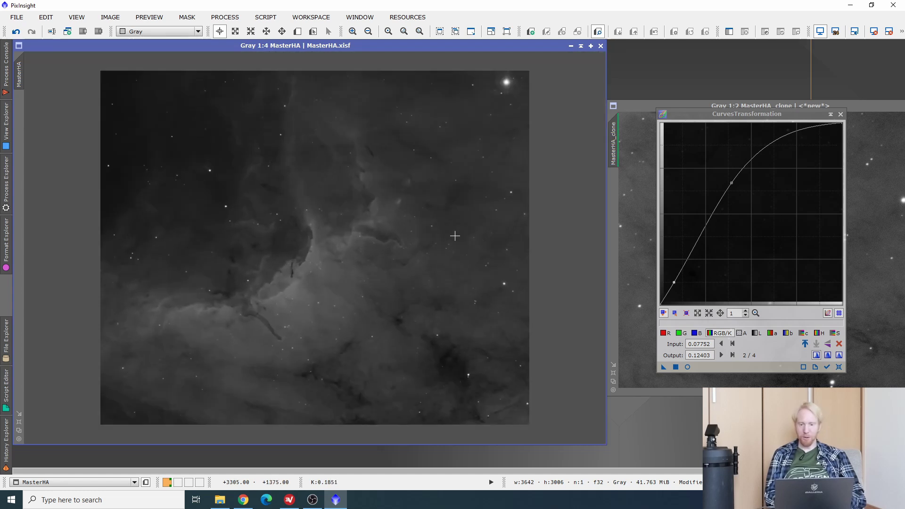
{"action": "left_click", "coordinate": [687, 367]}
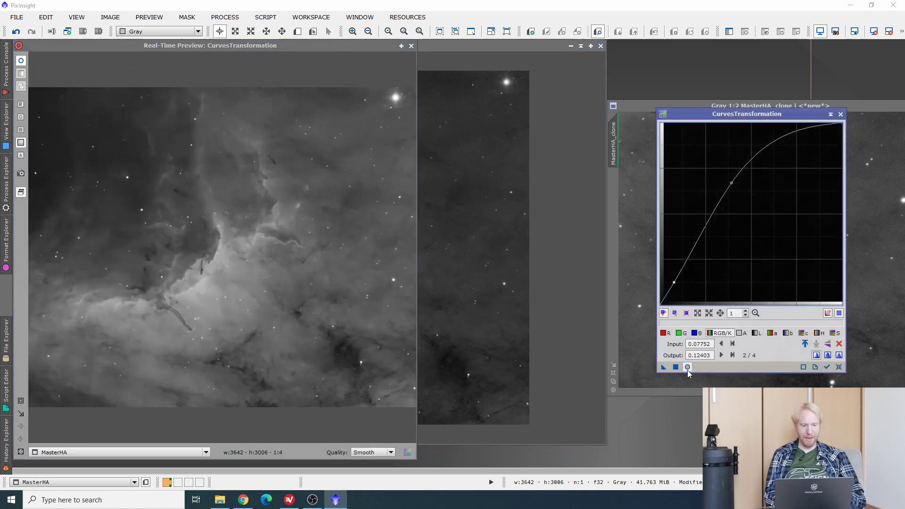